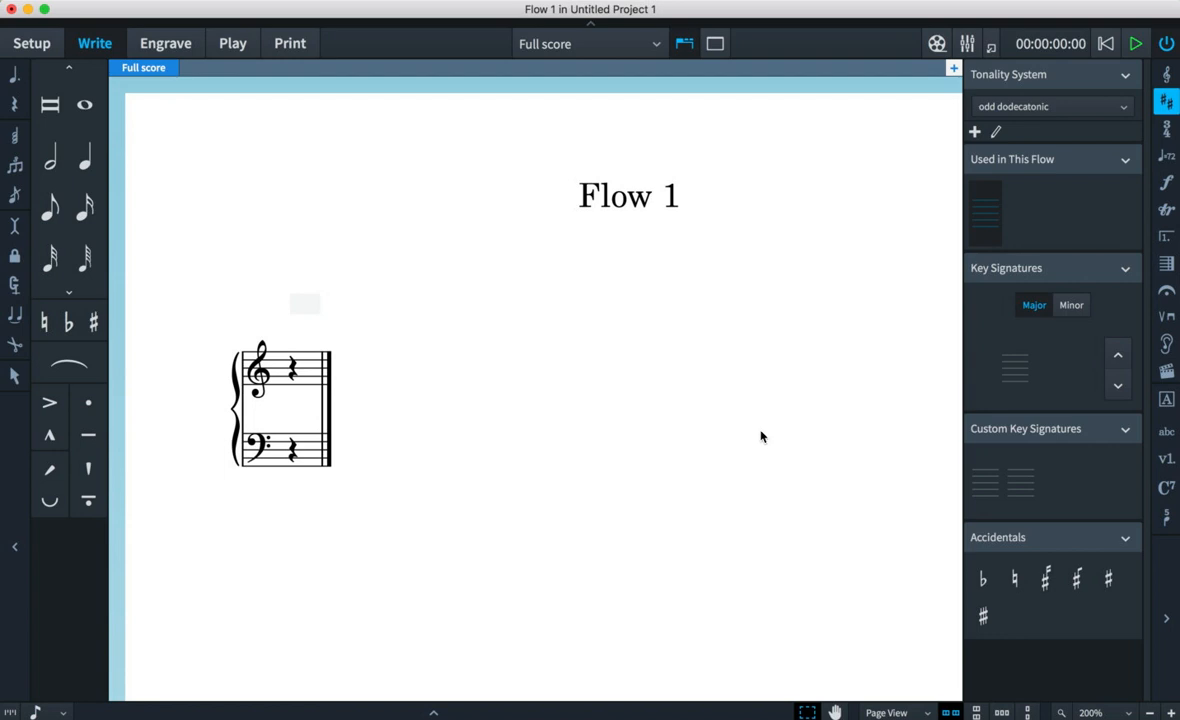
click(1015, 368)
click(1167, 75)
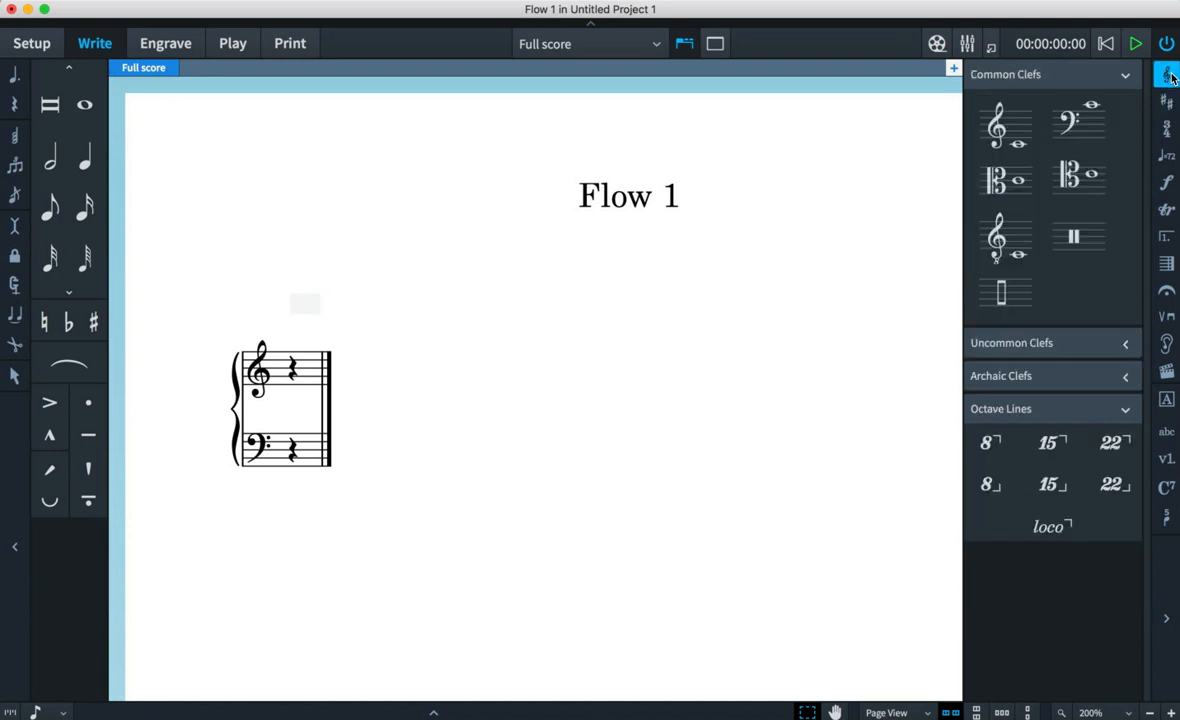
click(1168, 130)
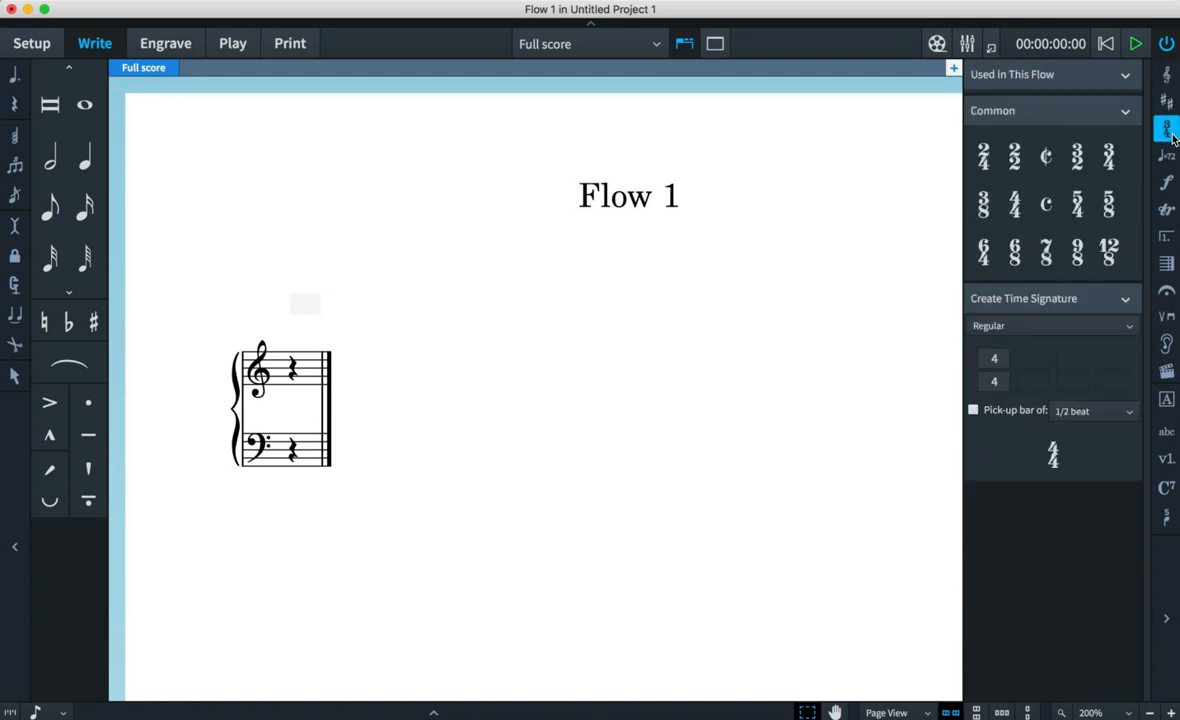
click(1168, 183)
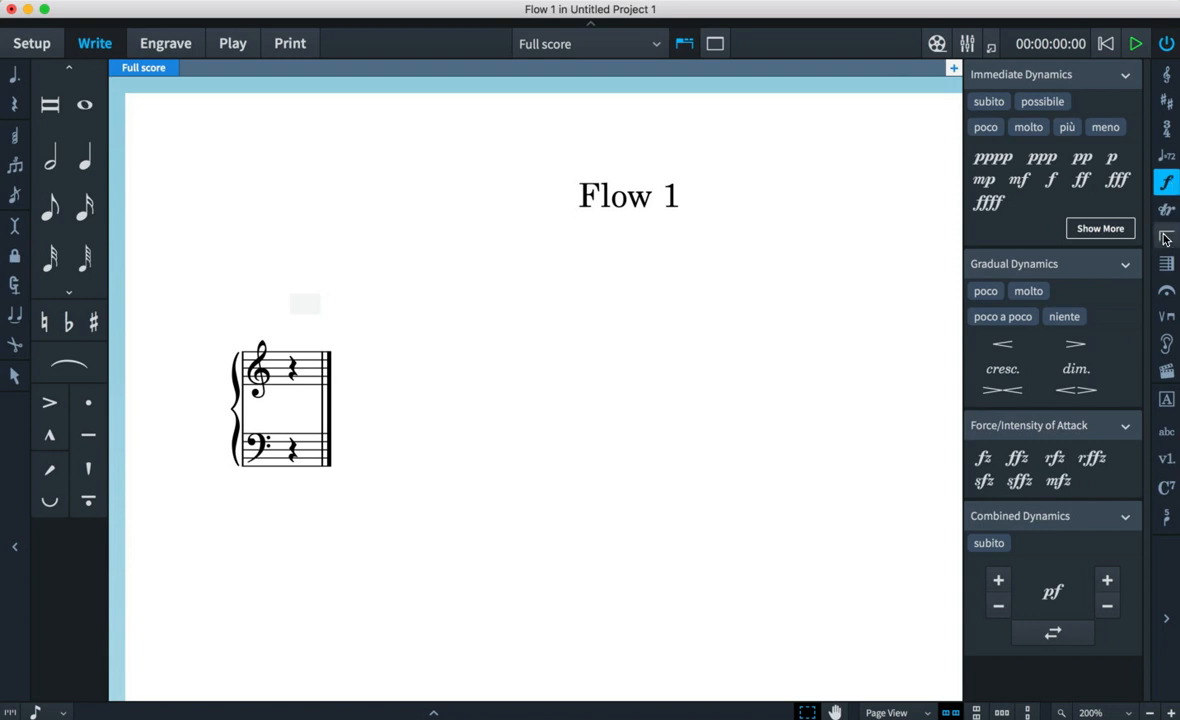
click(1167, 102)
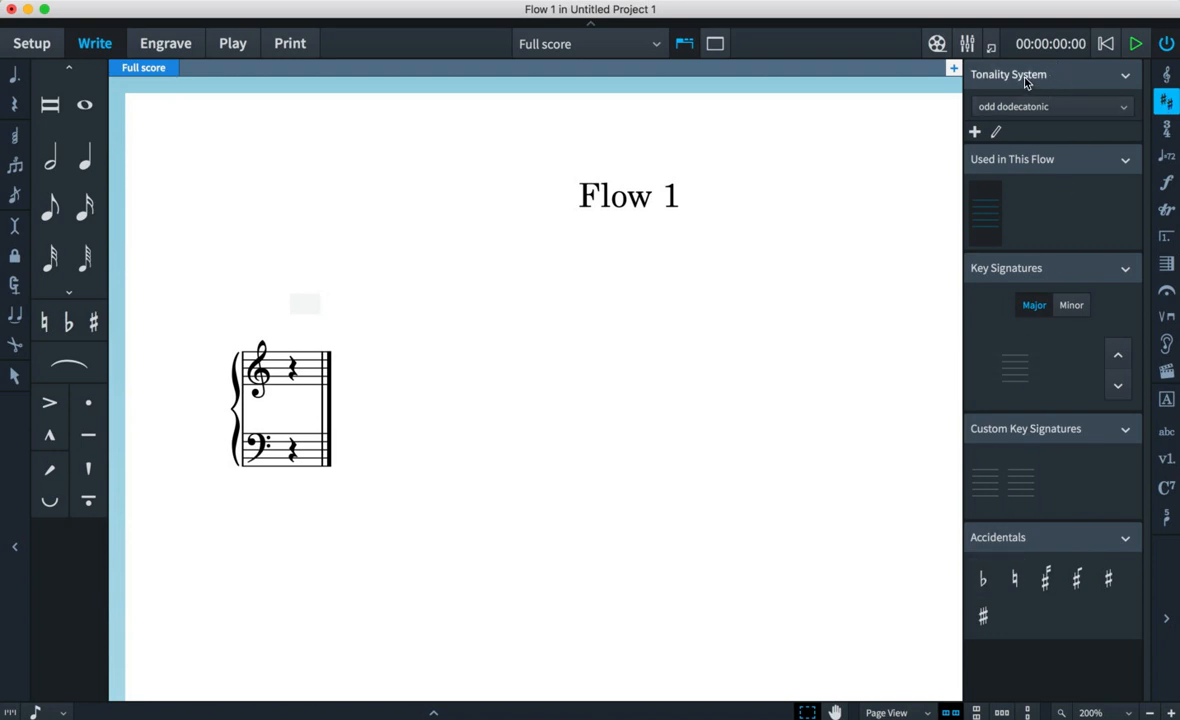
click(1027, 110)
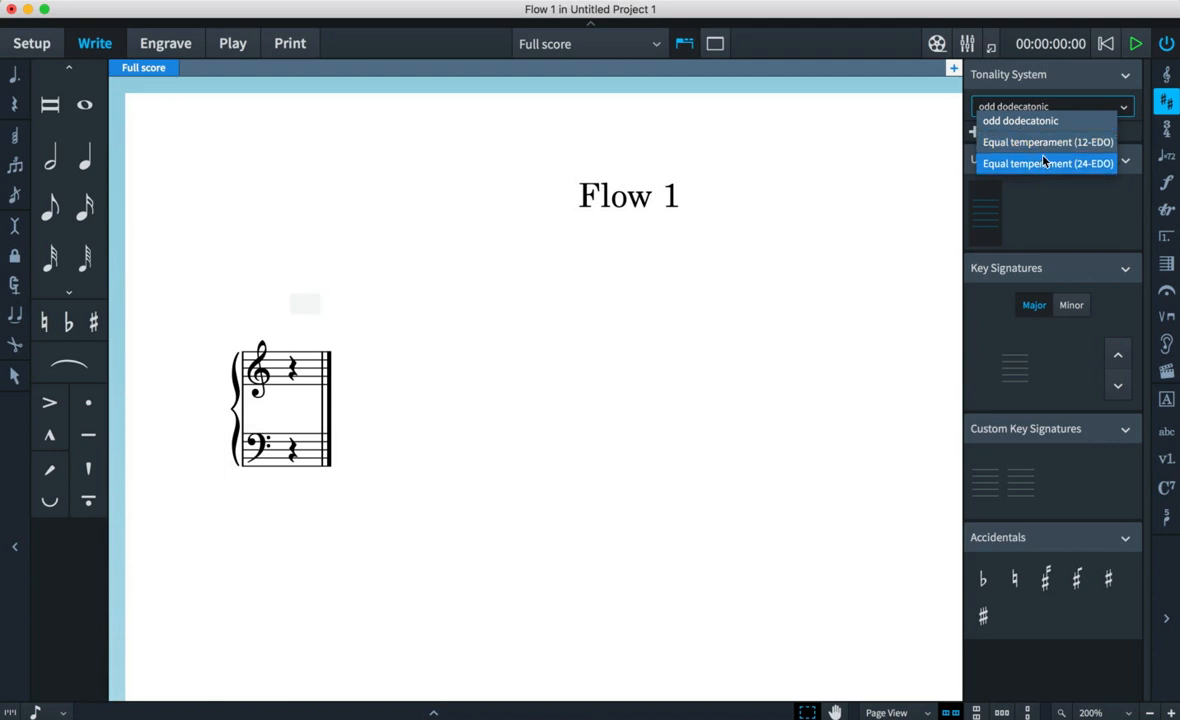
click(1010, 108)
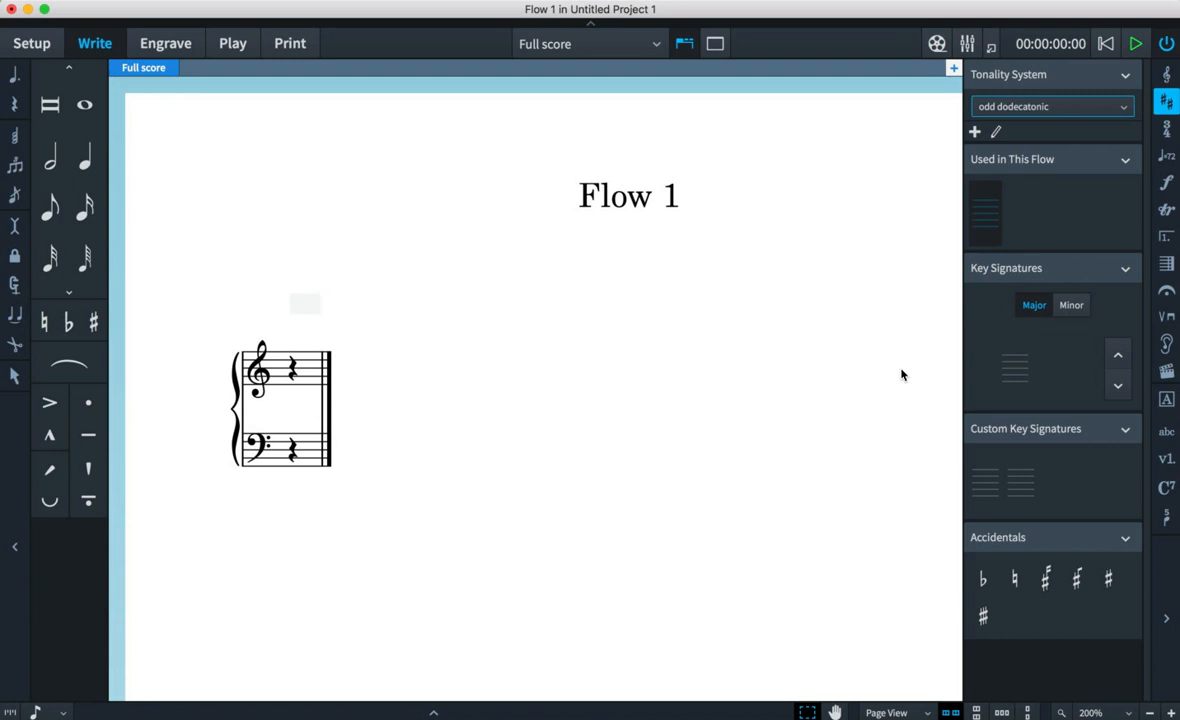
- Create a new tonality system with 20 divisions for whole-tone intervals and 10 for B–C and E–F
click(975, 138)
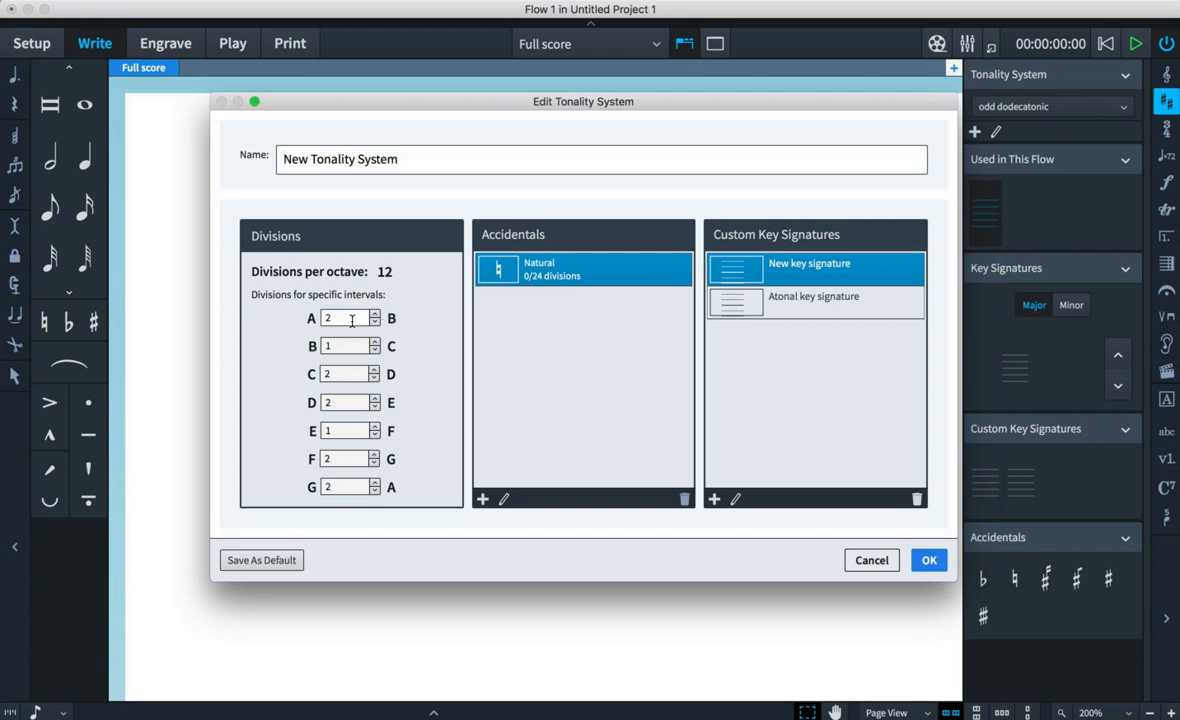
click(346, 485)
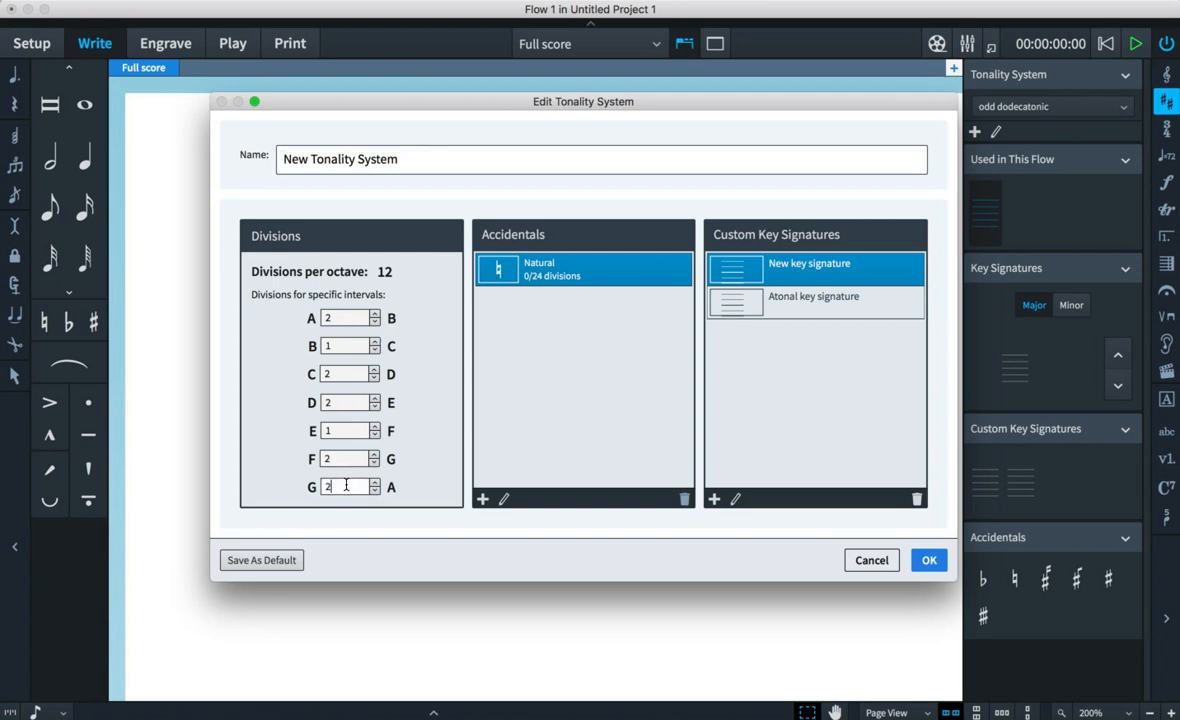
text(0)
click(329, 457)
text(0)
click(343, 432)
text(0)
click(333, 401)
text(0)
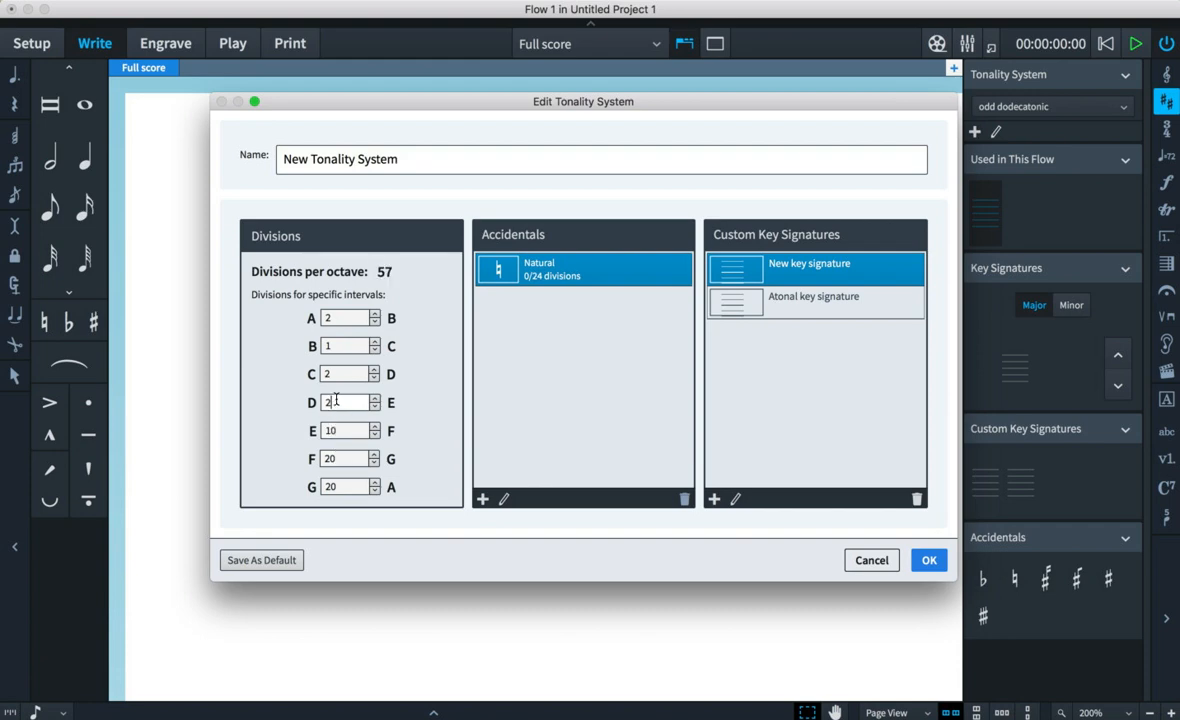
click(336, 372)
text(0)
click(336, 345)
text(0)
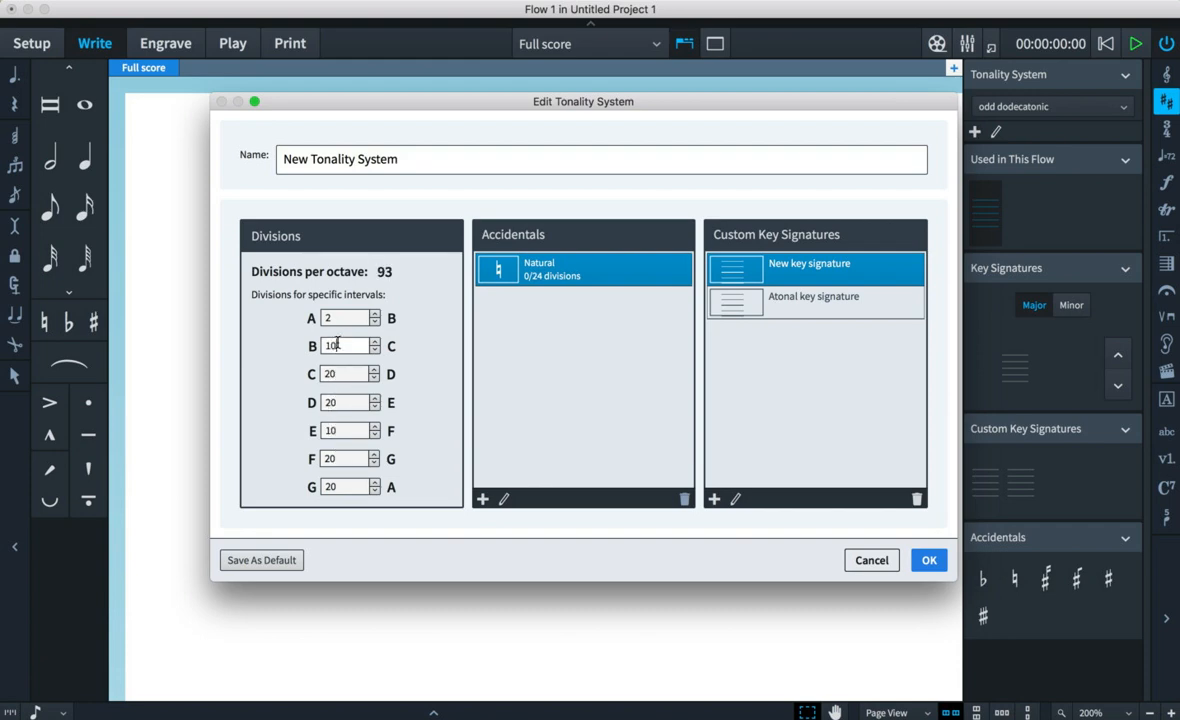
click(336, 317)
text(0)
click(337, 345)
click(340, 317)
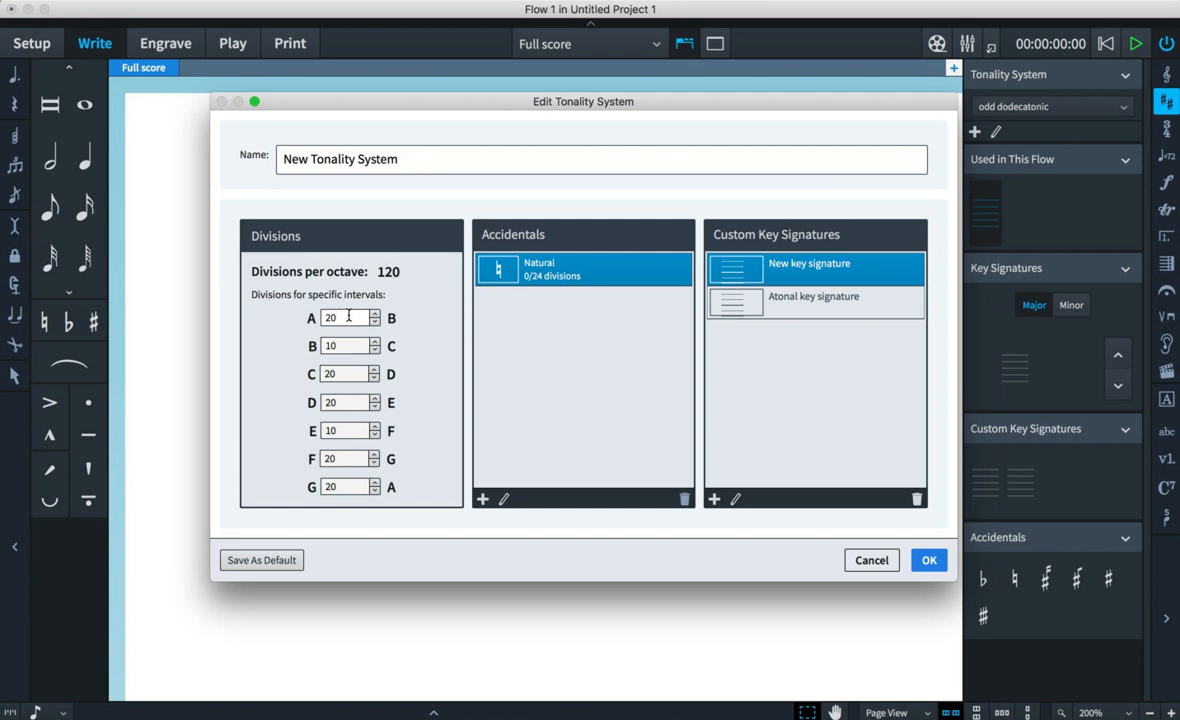
- Set the interval divisions to 200 for whole tones and 100 for B–C and E–F
text(0)
click(337, 345)
text(0)
click(340, 373)
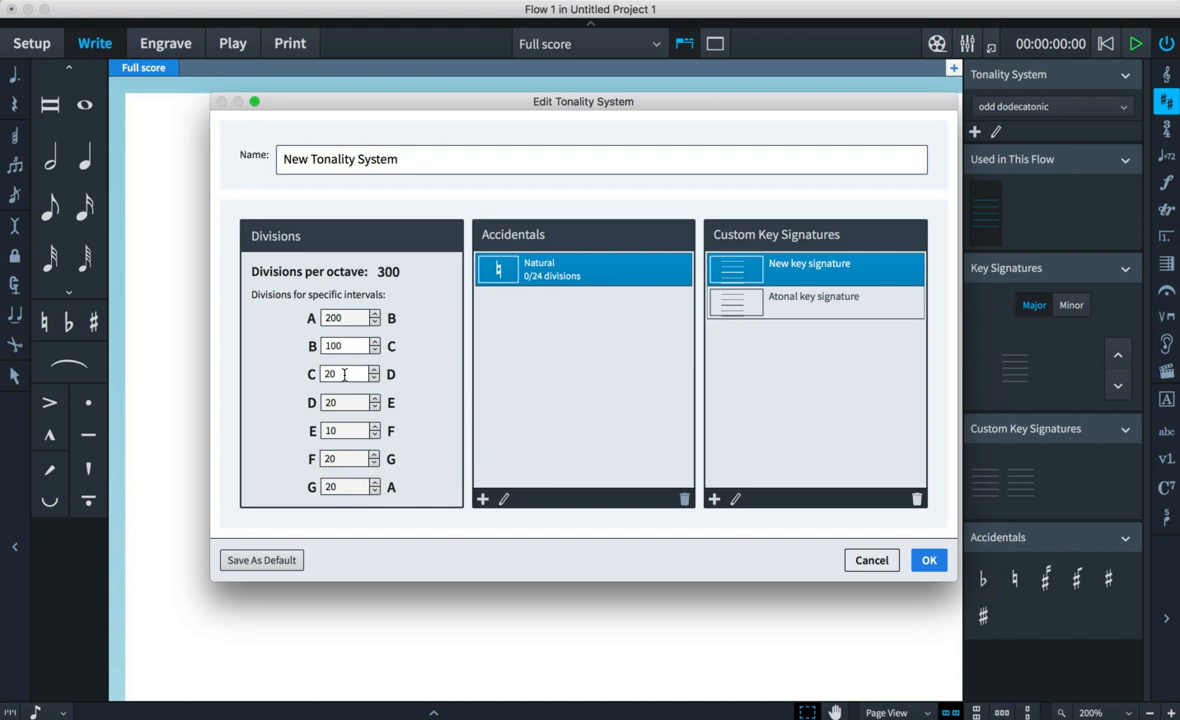
text(0)
click(347, 401)
text(0)
click(345, 430)
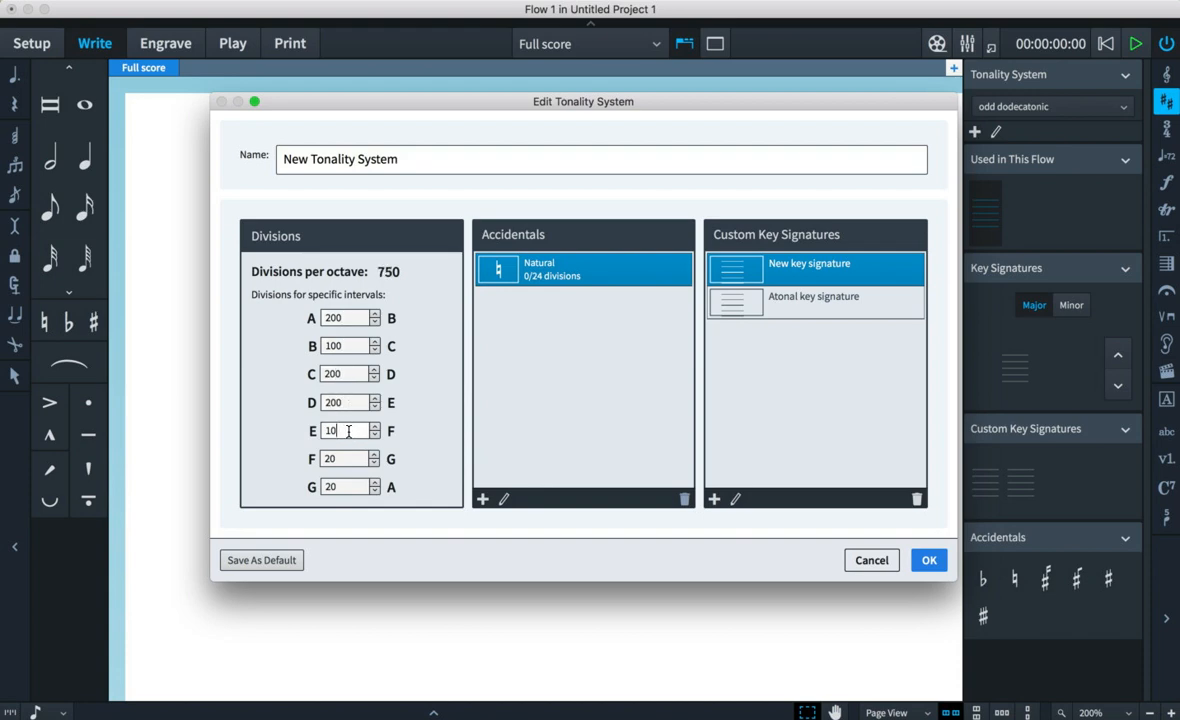
text(0)
click(348, 459)
text(0)
key(Tab)
text(0)
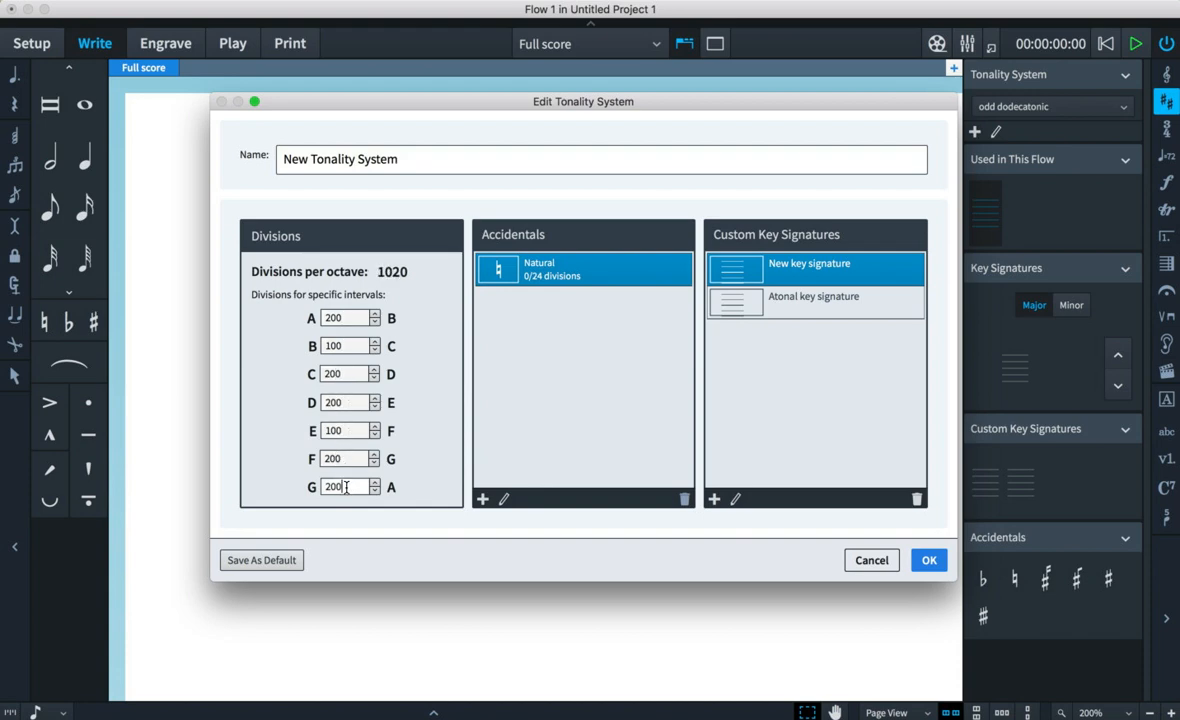
click(358, 465)
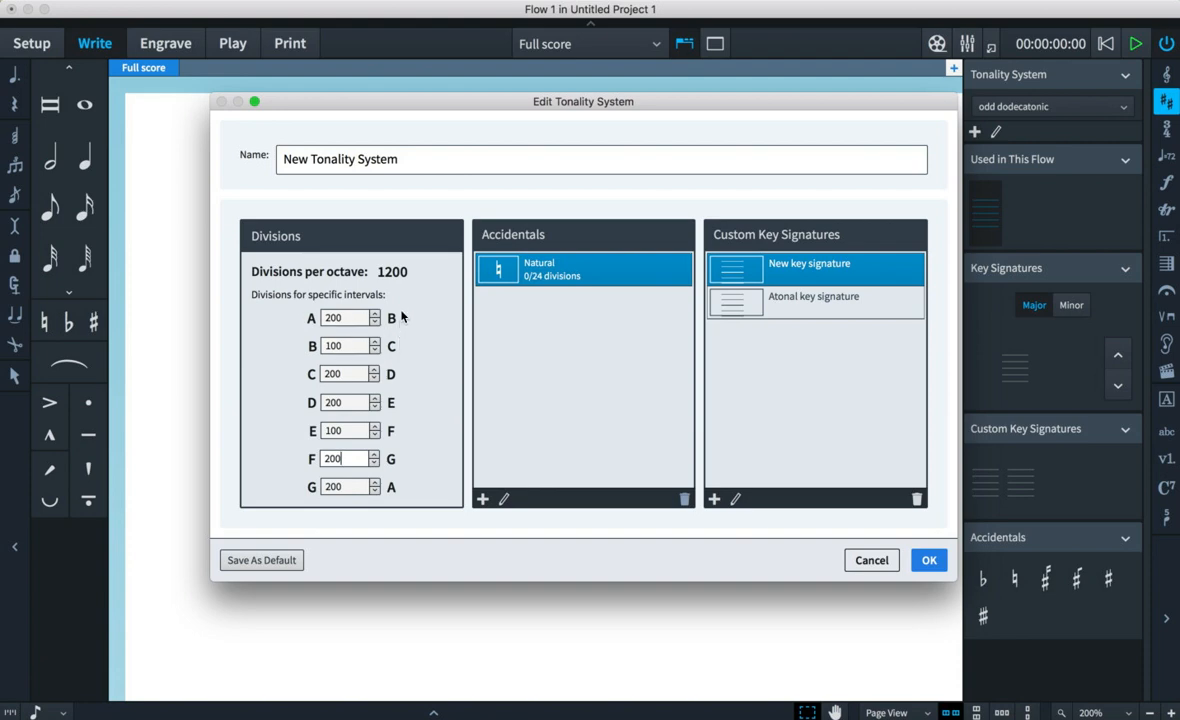
- Set the interval divisions to 2000 for whole tones and 1000 for B–C and E–F
click(353, 317)
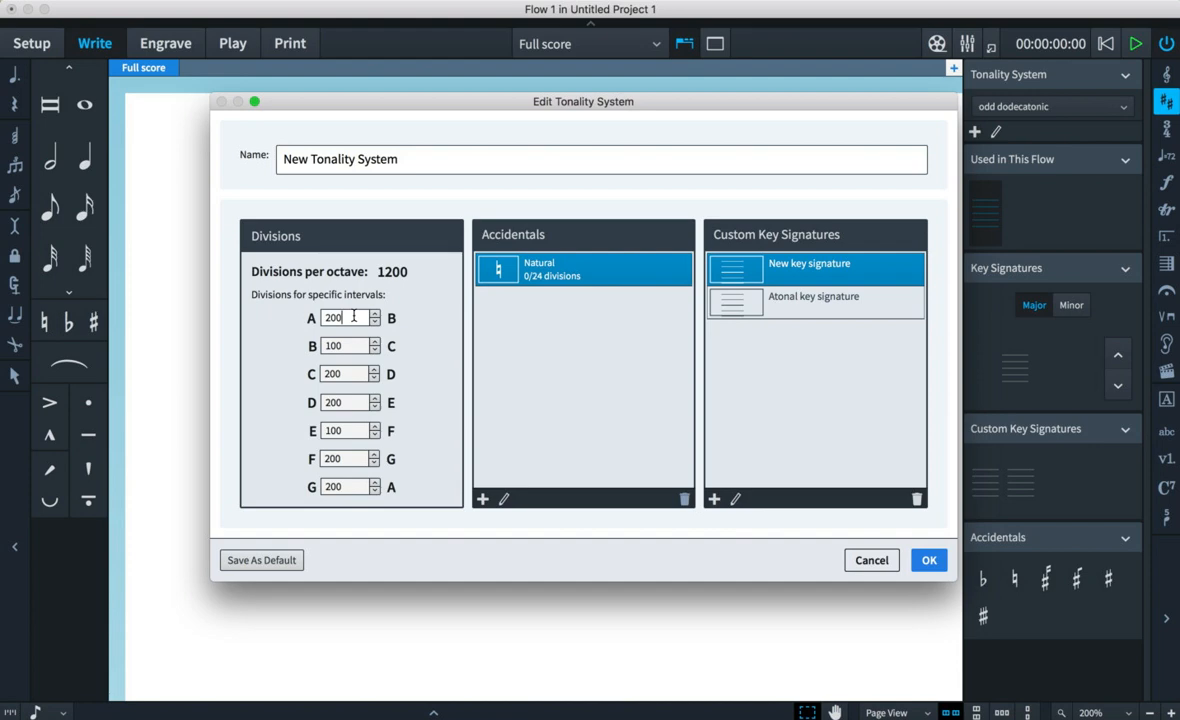
text(0)
click(350, 346)
text(0)
click(351, 373)
text(0)
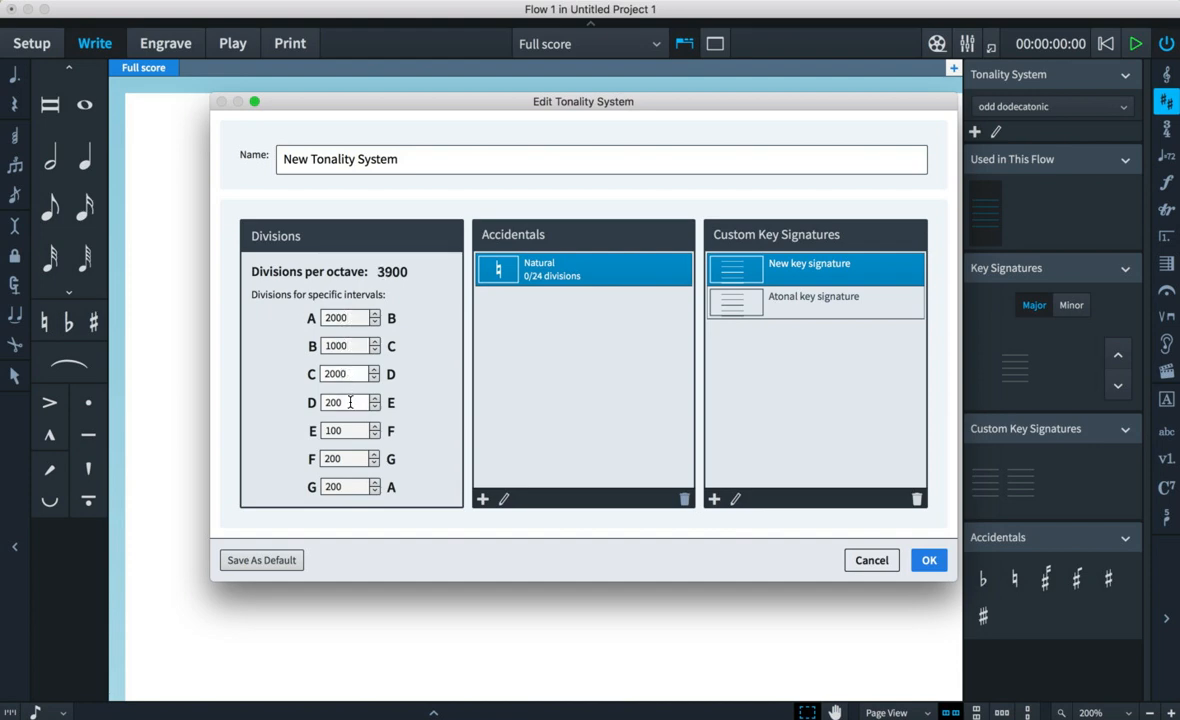
click(350, 402)
text(0)
click(348, 430)
text(0)
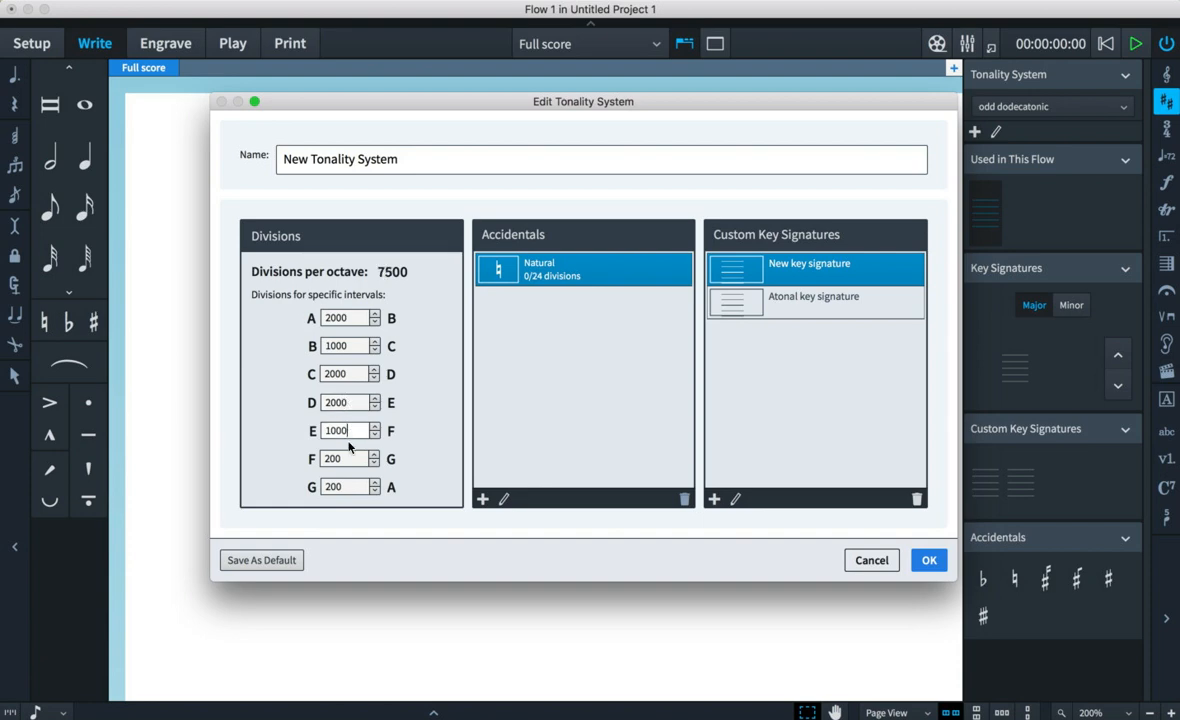
click(350, 458)
text(0)
click(350, 487)
text(0)
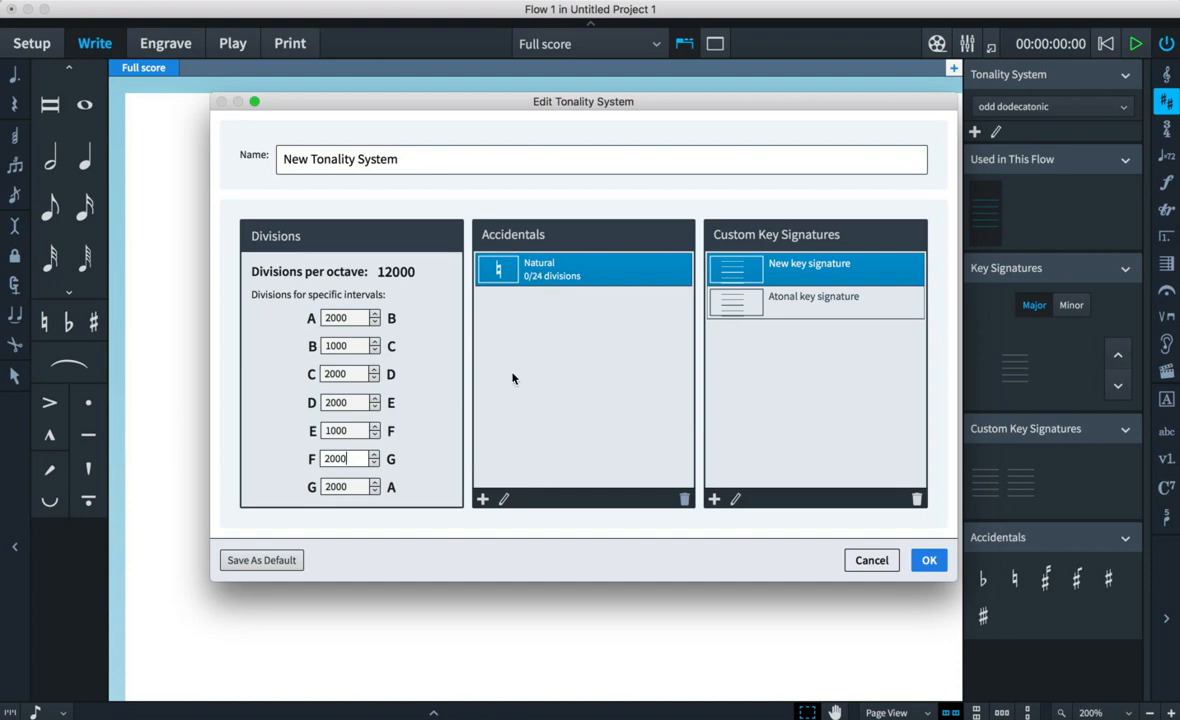
- Add a new accidental and try placing a sharp glyph on its canvas, then delete it
click(483, 499)
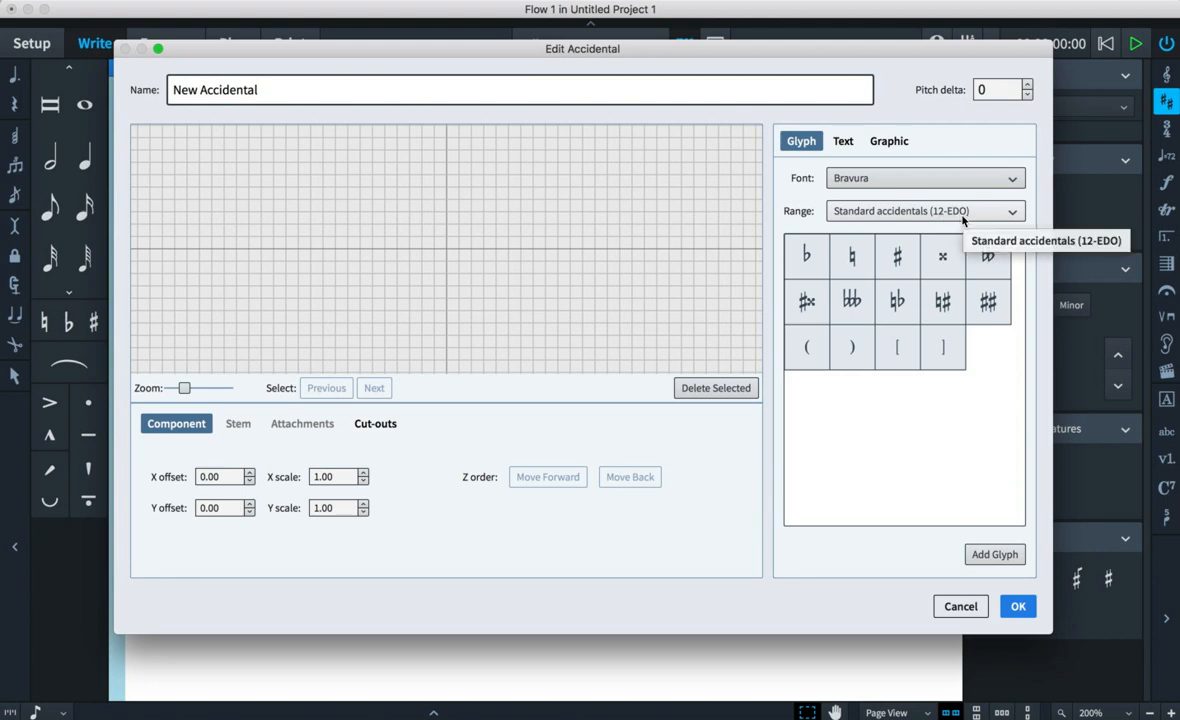
click(812, 257)
click(898, 257)
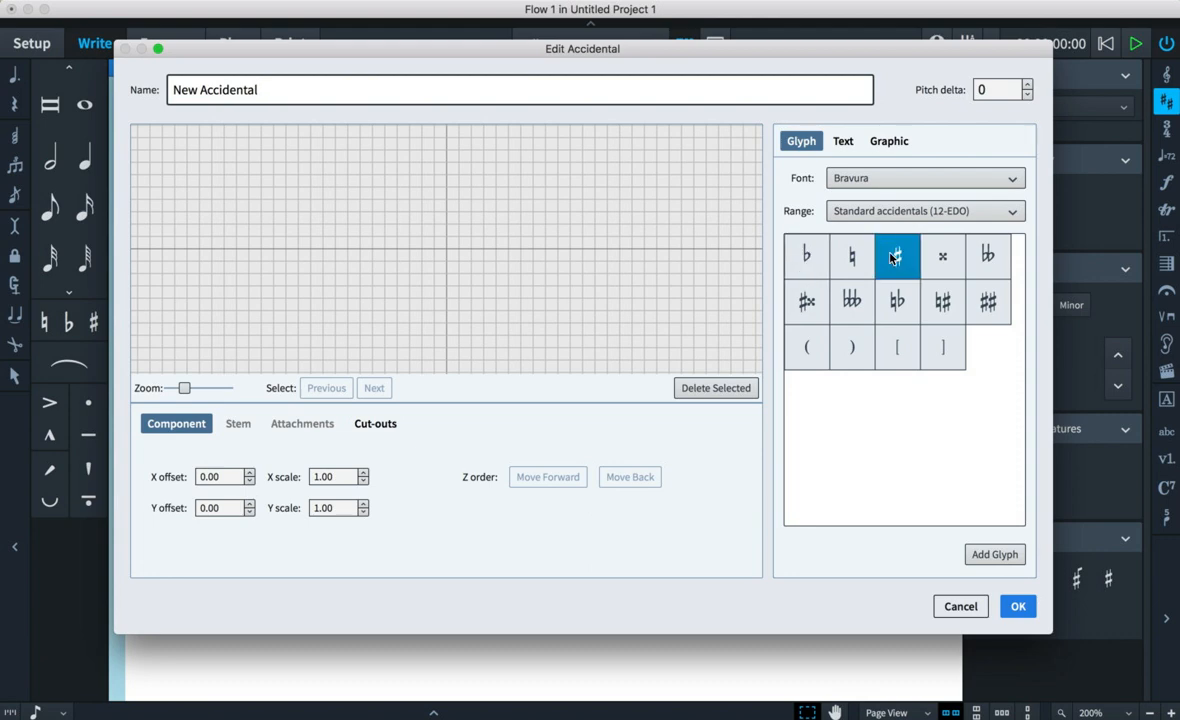
click(996, 555)
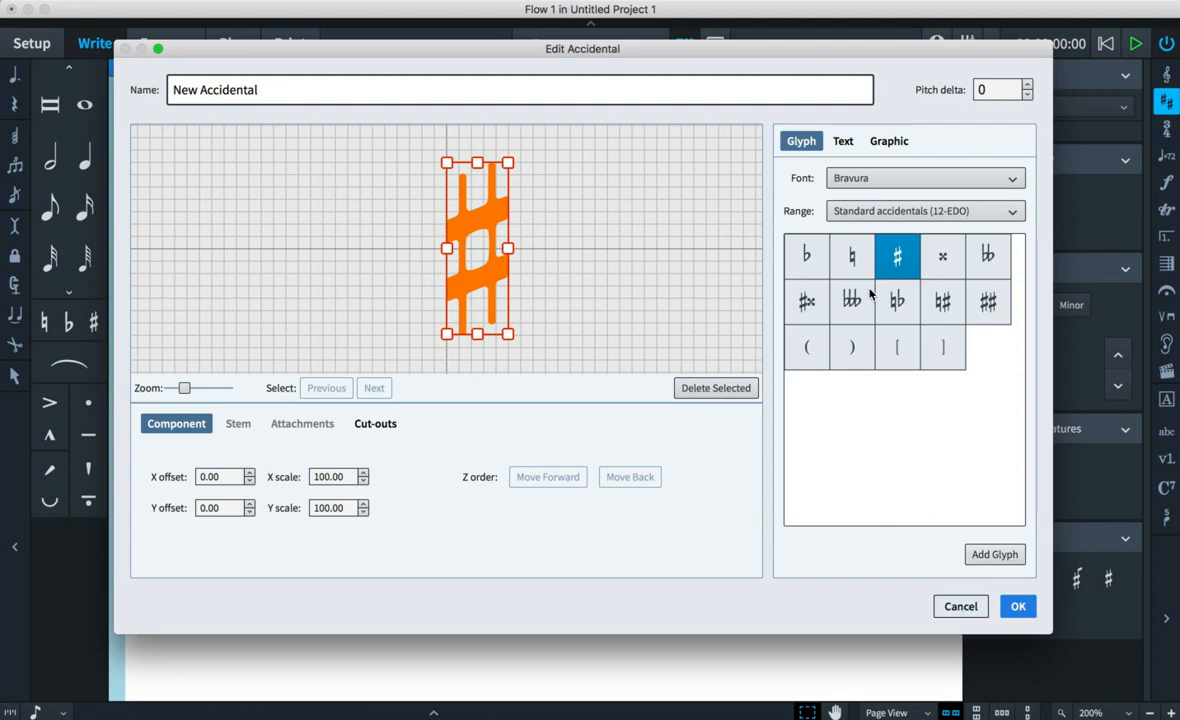
click(748, 387)
- Try a flat glyph with a pitch delta of -4, then delete the glyph
click(812, 254)
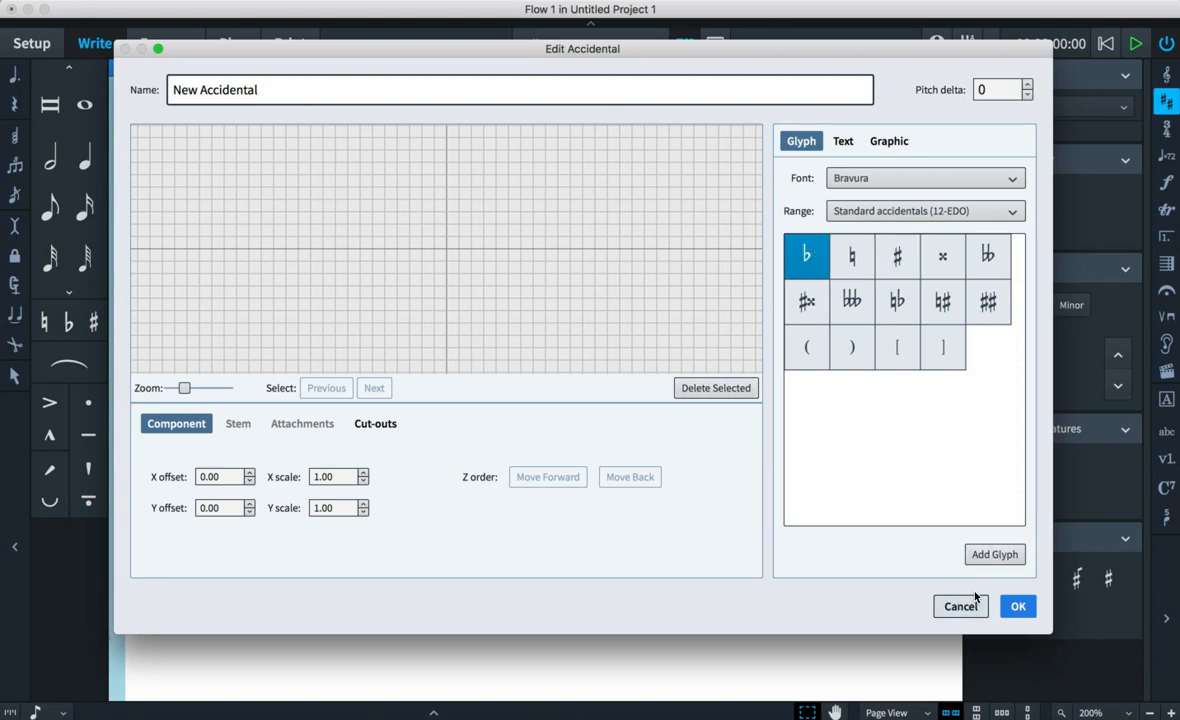
click(993, 555)
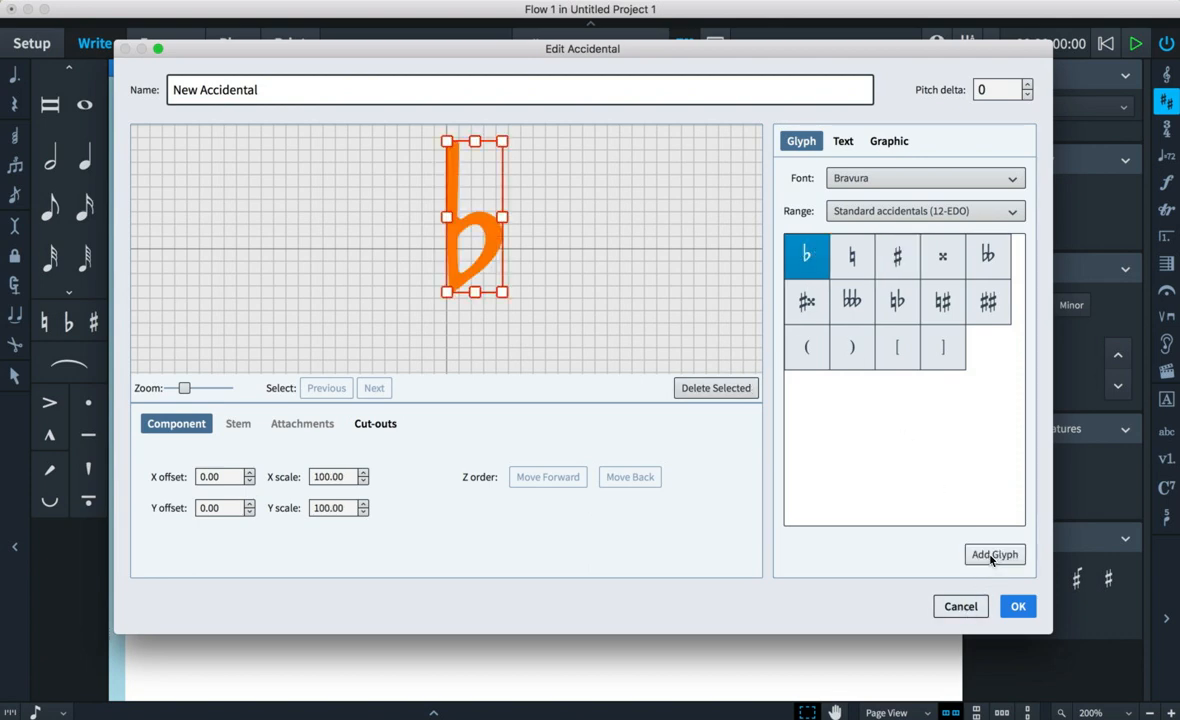
click(1029, 86)
click(1029, 86)
click(1029, 86)
click(1029, 86)
click(1029, 86)
click(1029, 86)
click(1029, 86)
click(1029, 86)
click(1028, 94)
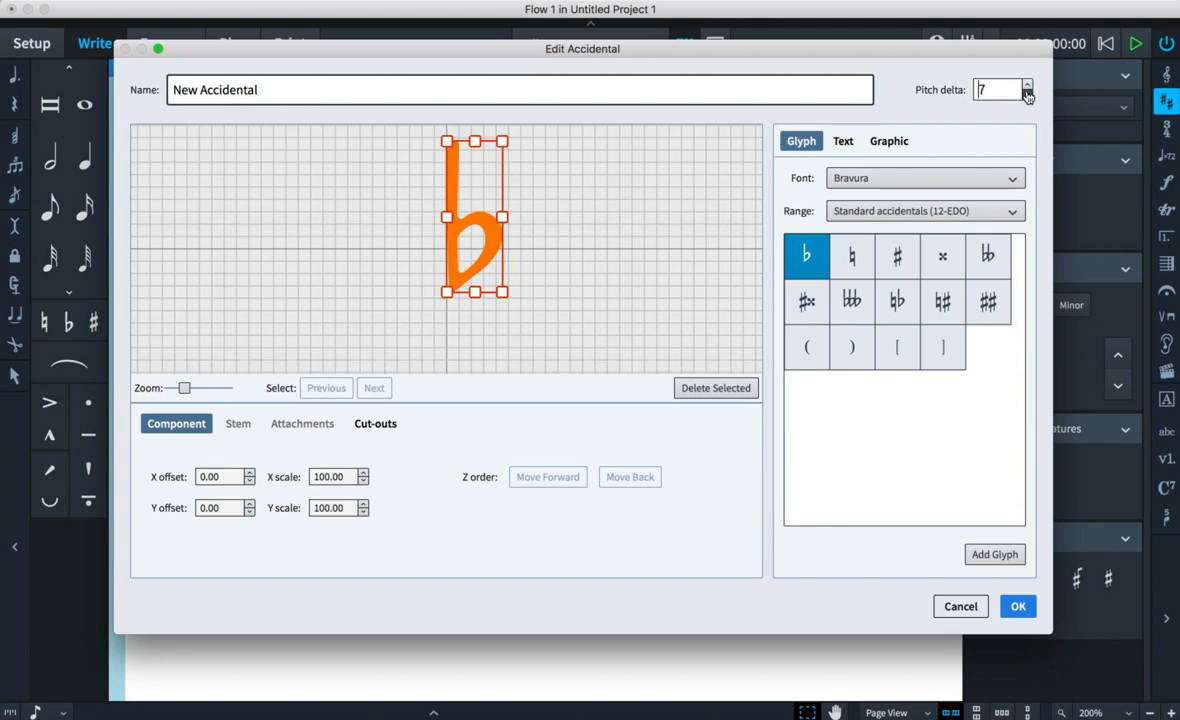
click(1028, 94)
click(1028, 94)
click(1028, 94)
click(1028, 94)
click(1028, 94)
click(718, 390)
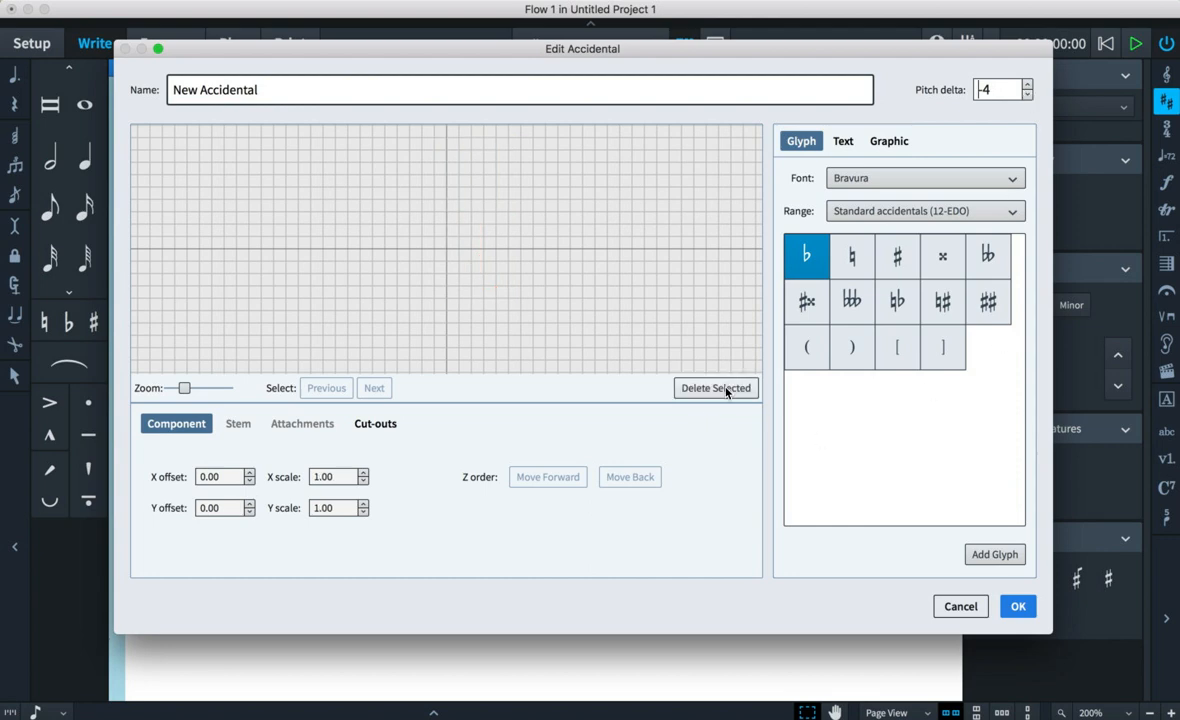
- Switch the glyph range to Accordion and reset the pitch delta to 0
click(912, 211)
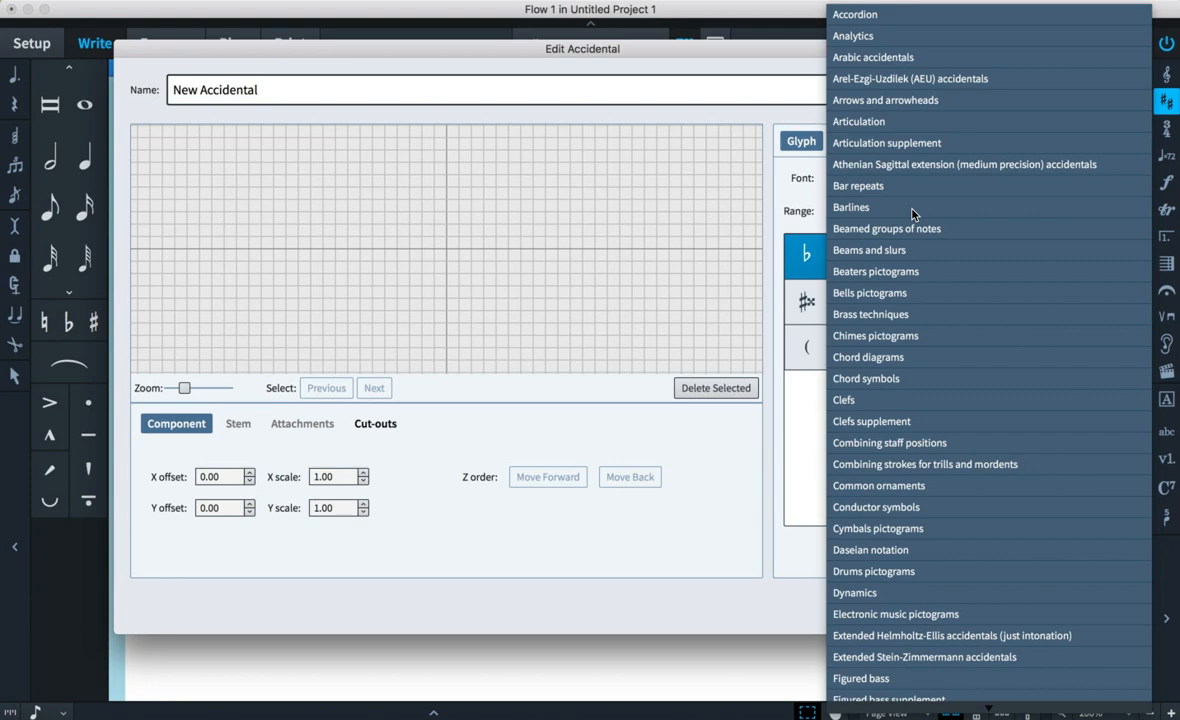
click(1004, 17)
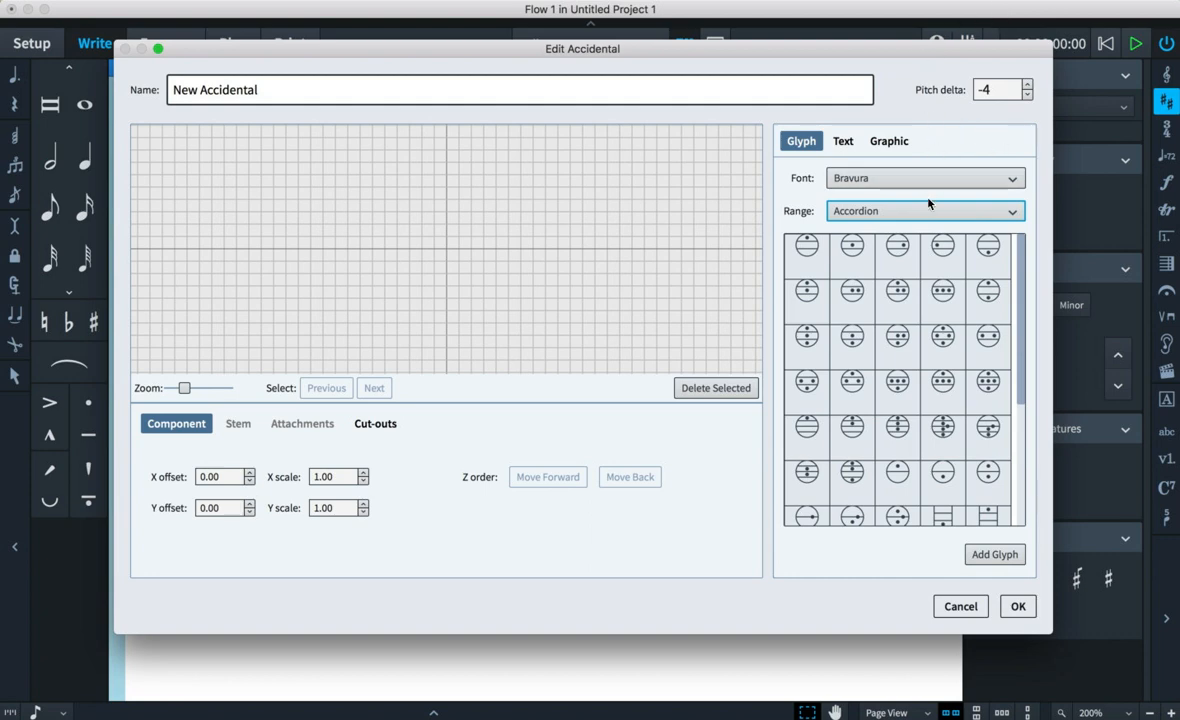
click(1027, 85)
click(1027, 85)
click(1027, 85)
click(1027, 85)
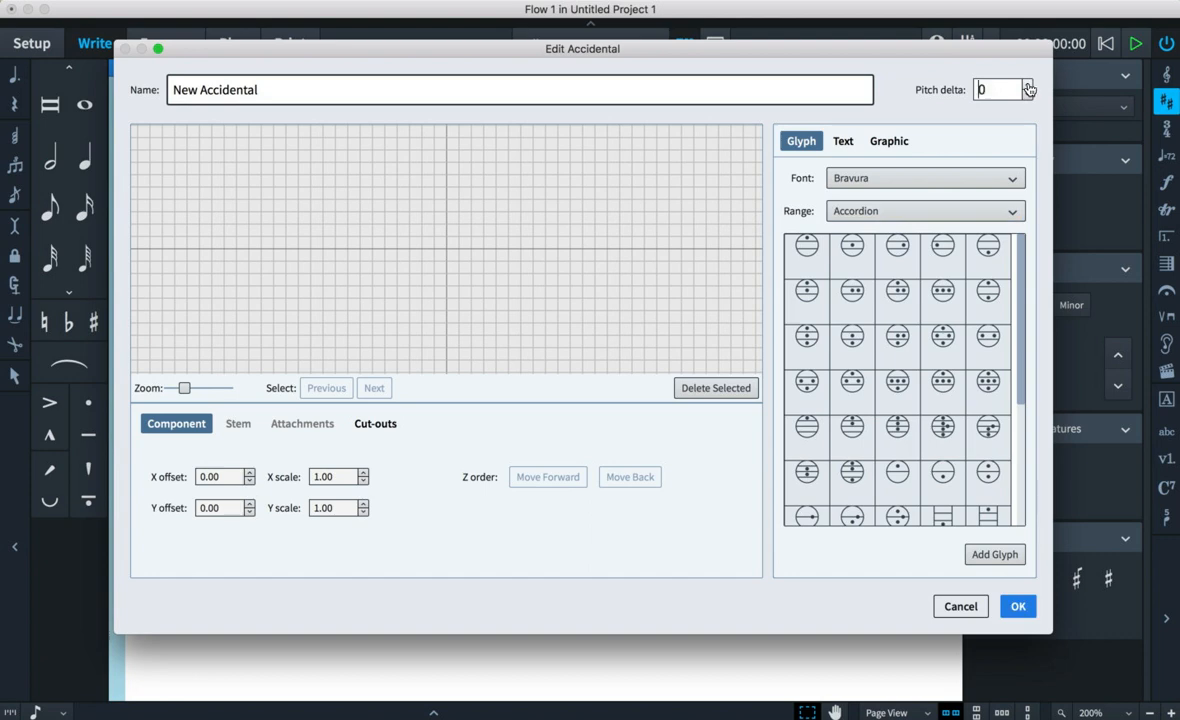
- Browse the Arabic, Arel-Ezgi-Uzdilek and Athenian Sagittal glyph ranges for suitable accidental symbols
click(897, 210)
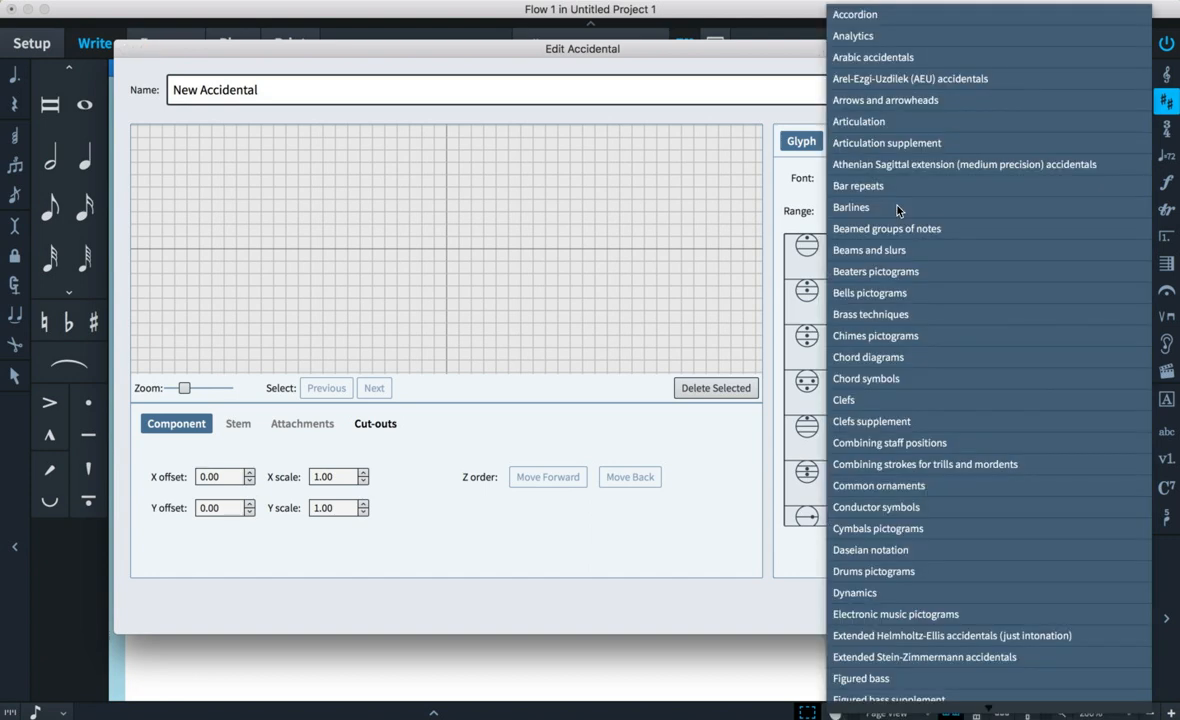
click(967, 60)
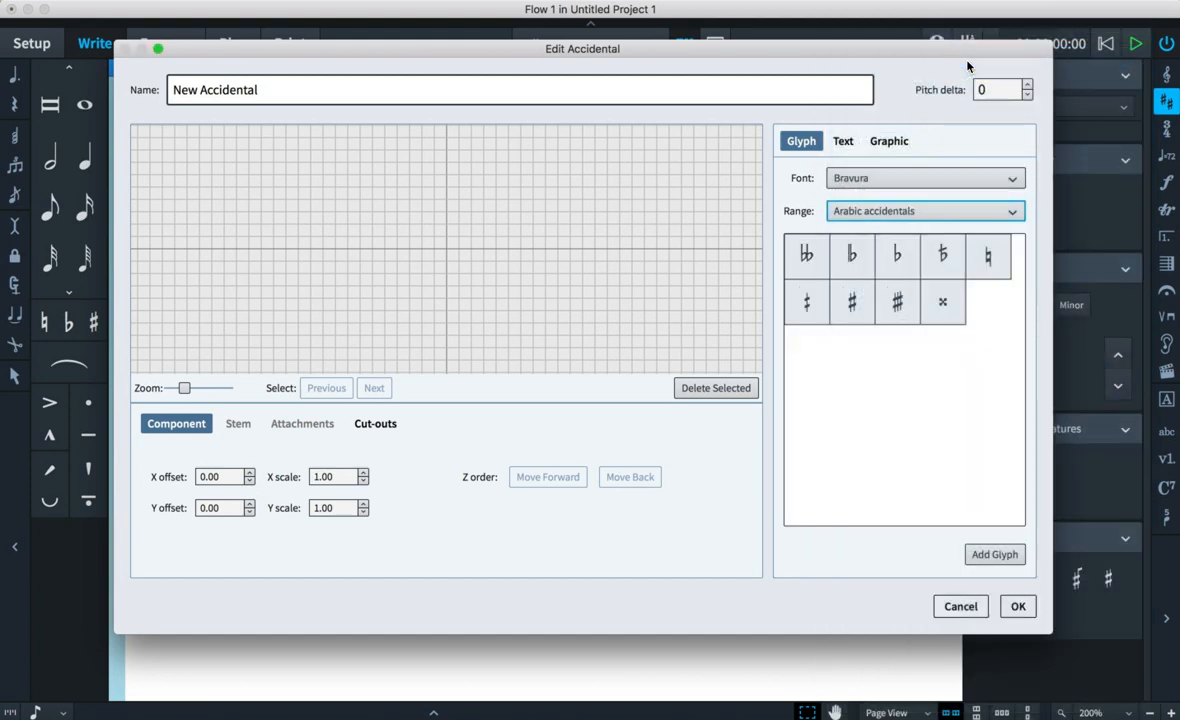
click(907, 213)
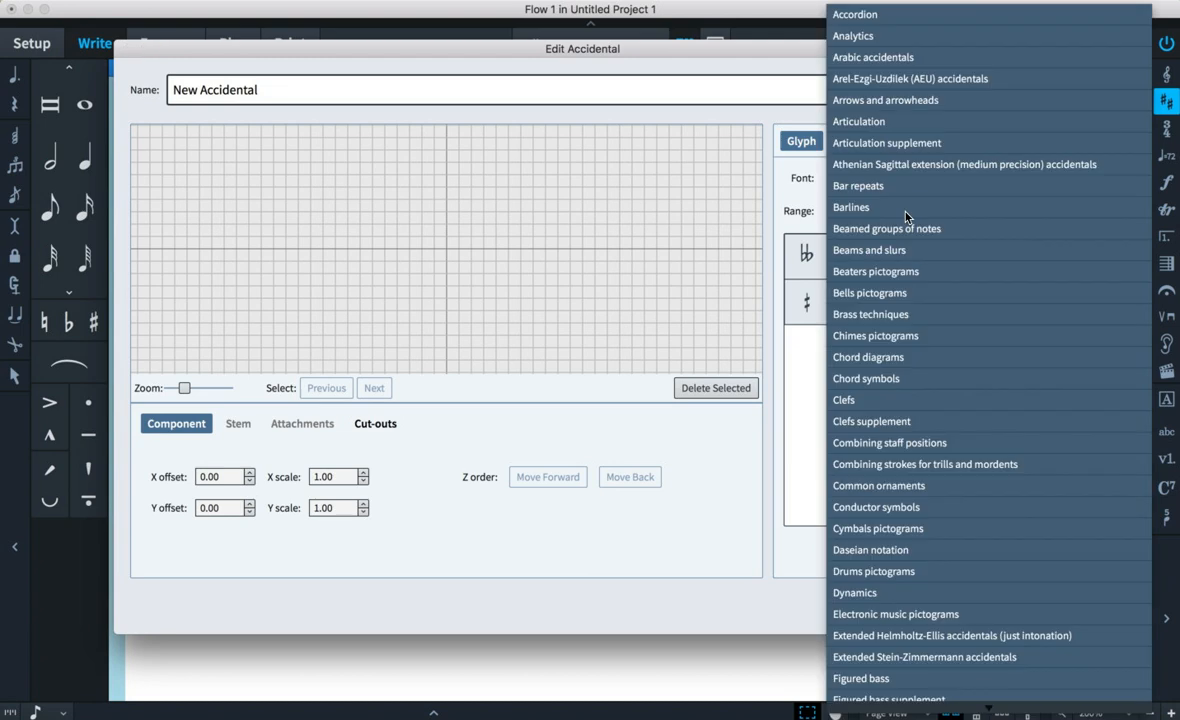
click(963, 80)
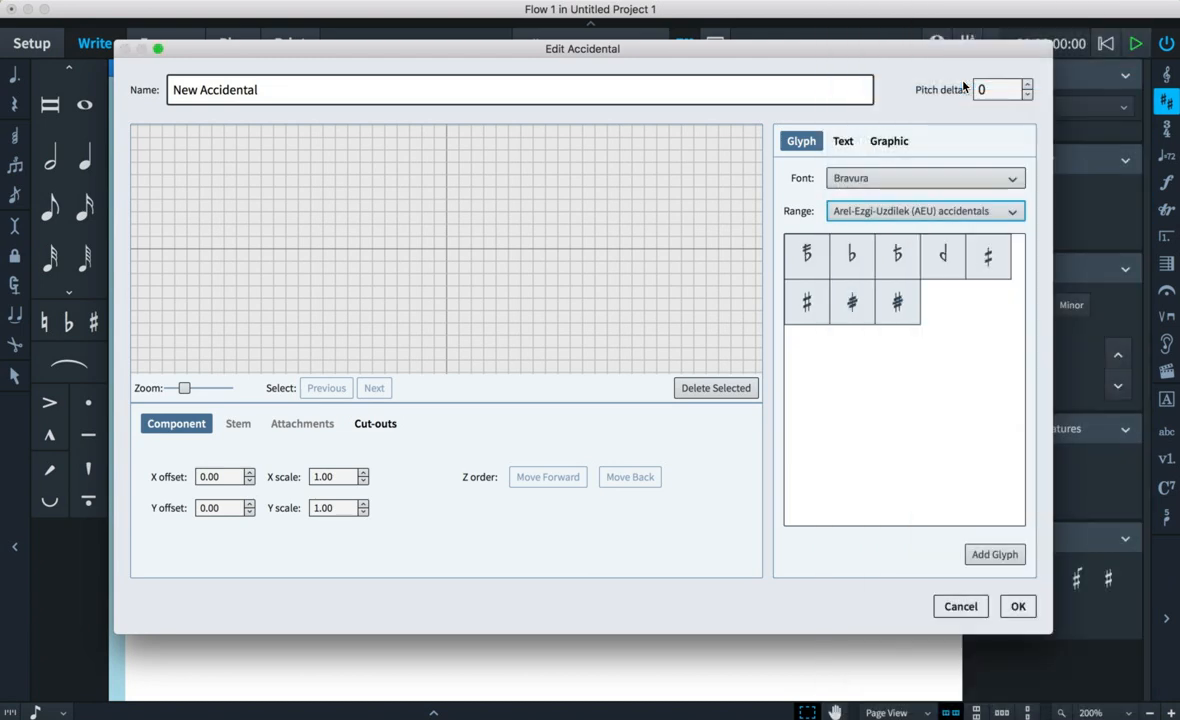
click(887, 212)
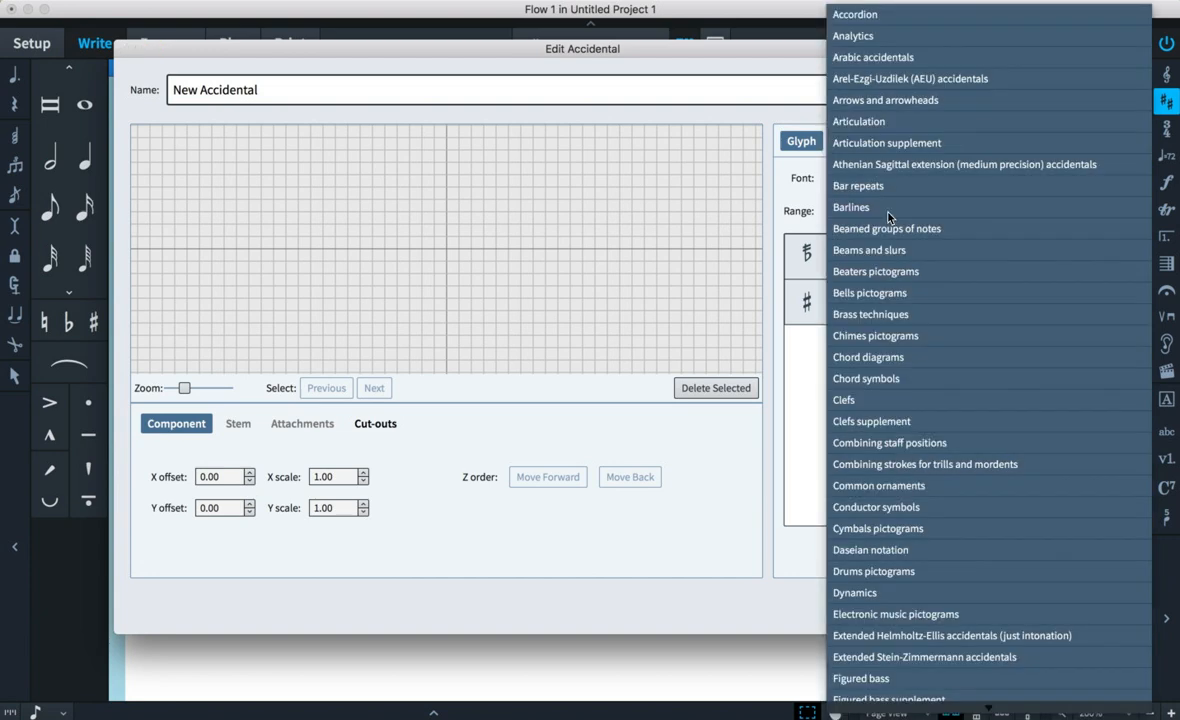
click(914, 166)
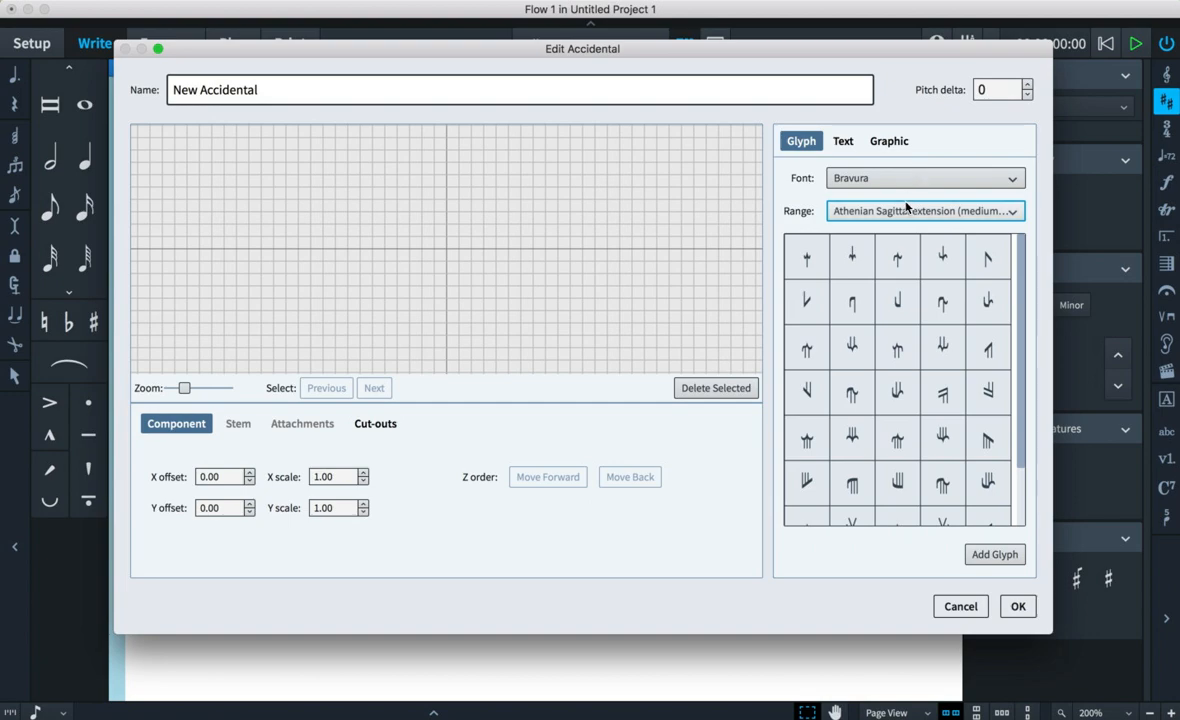
- Switch the glyph range to Extended Helmholtz-Ellis accidentals and add the natural glyph with stacked arrows to the canvas
click(906, 210)
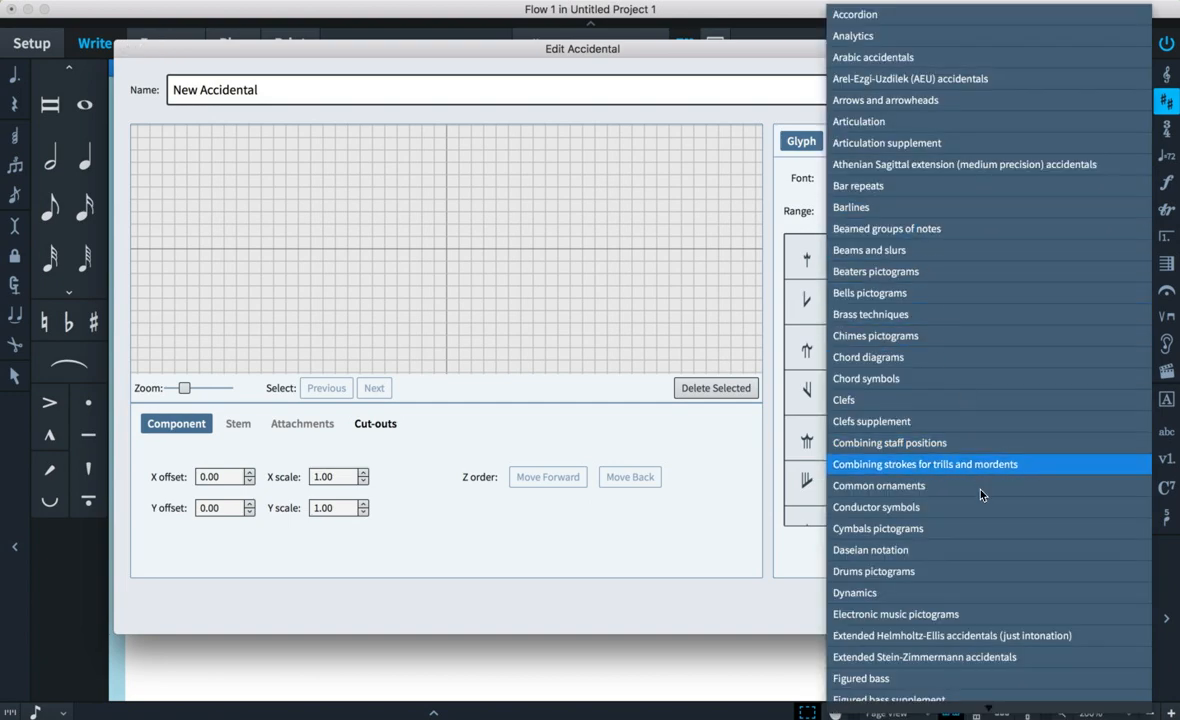
click(1001, 645)
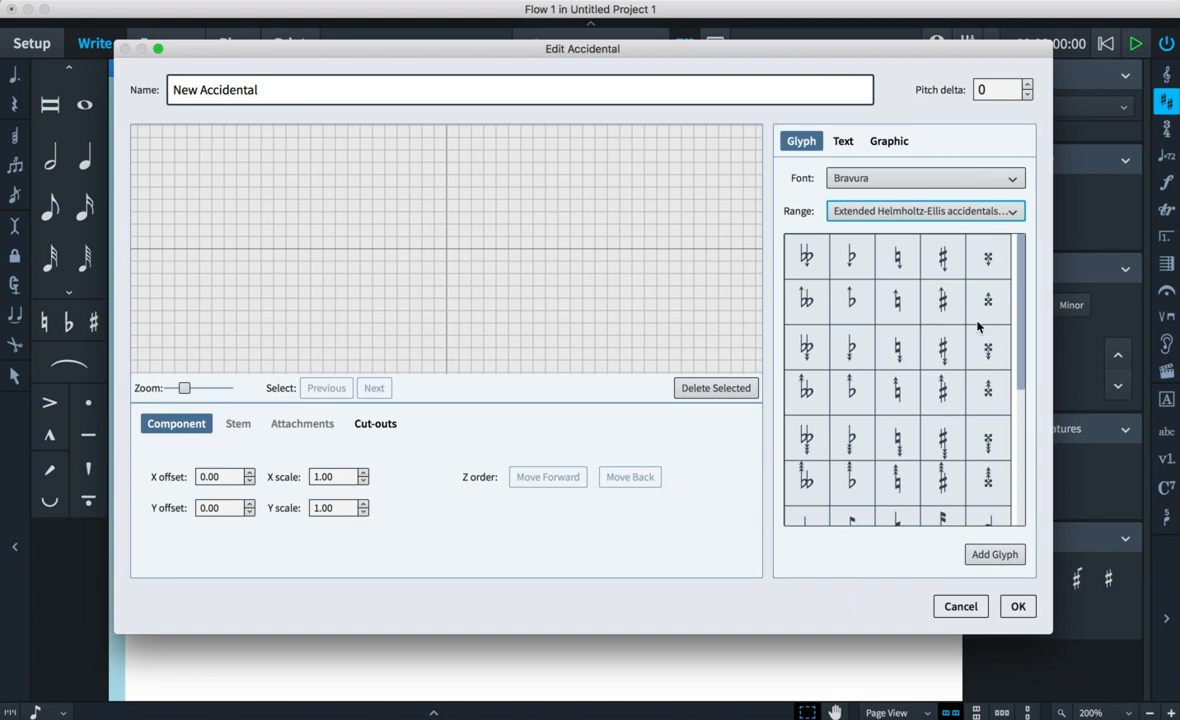
scroll(890, 320, down, 5)
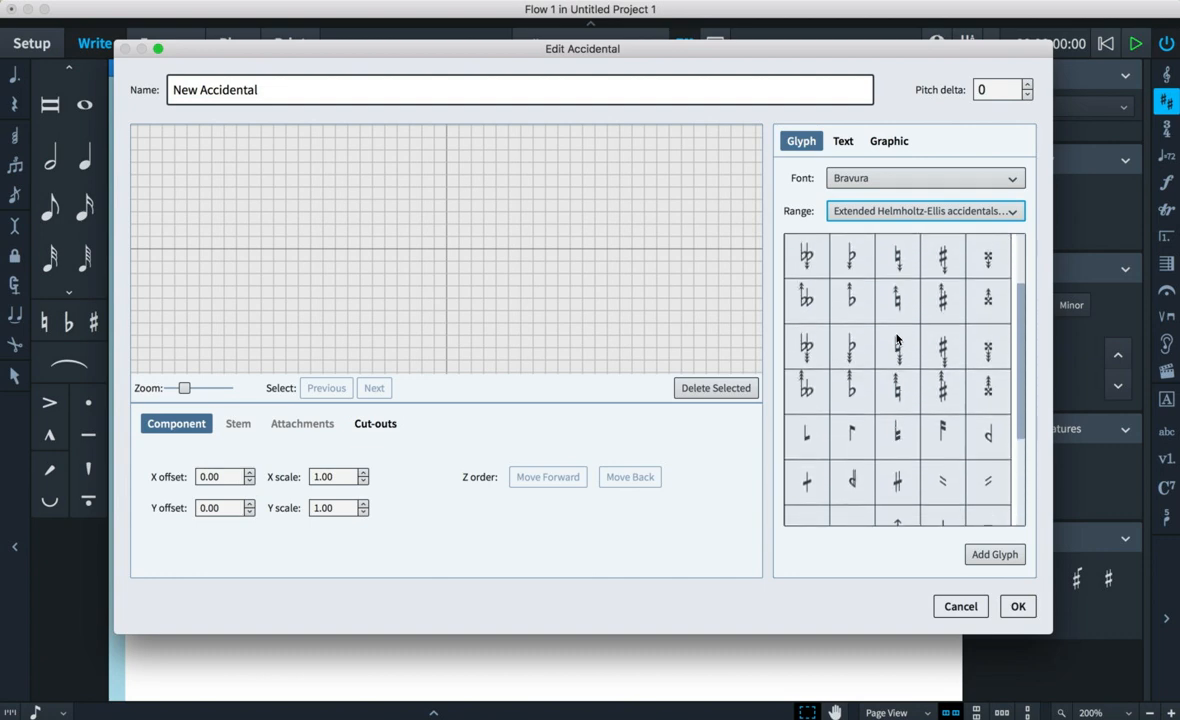
click(896, 383)
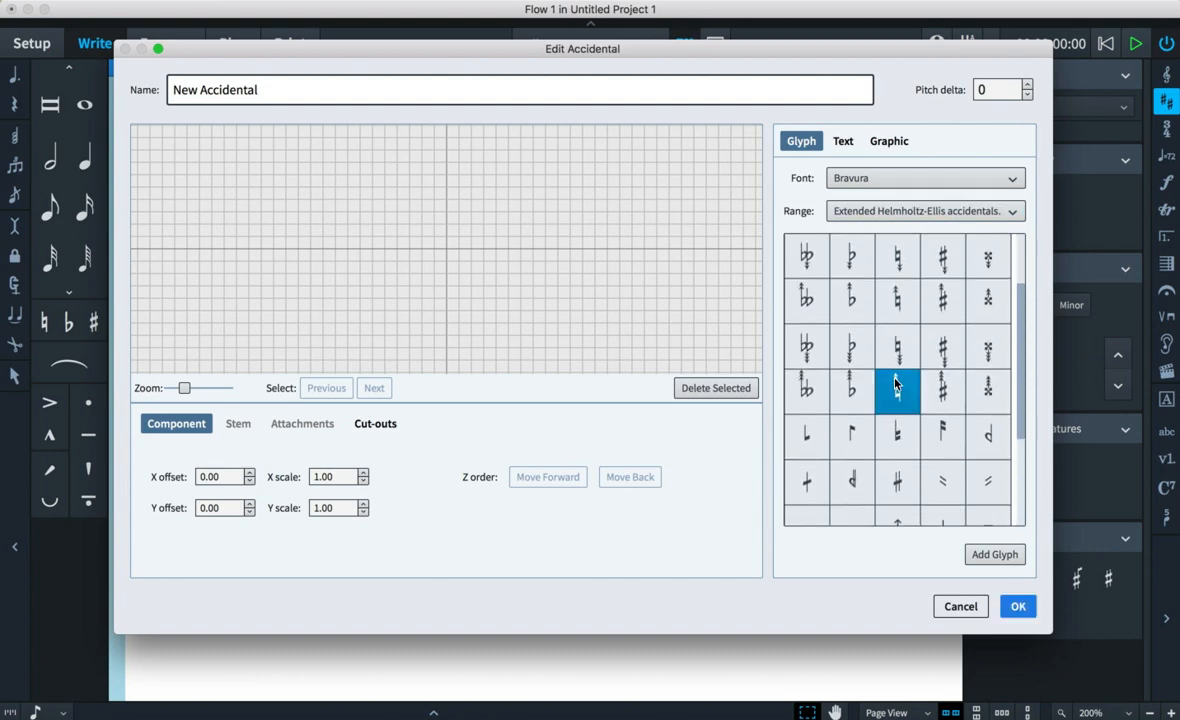
click(977, 557)
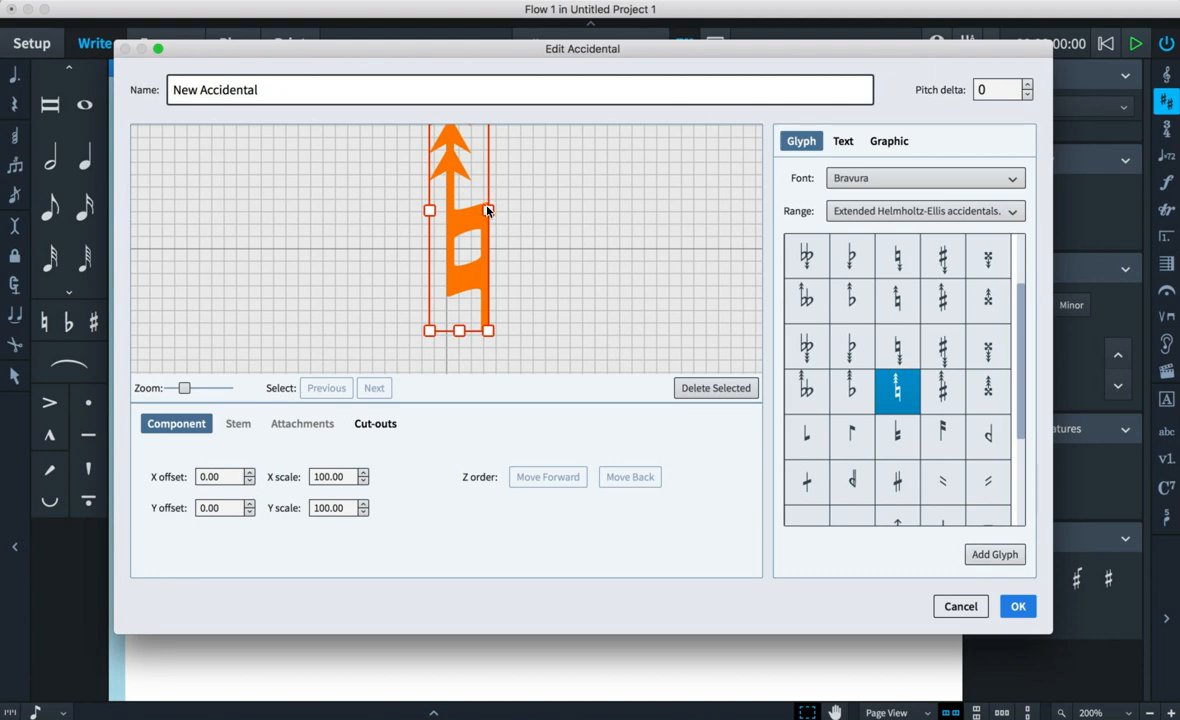
- Resize the added glyph on the canvas to about 80% scale
mouse_move(488, 210)
mouse_down()
mouse_move(508, 203)
mouse_move(476, 220)
mouse_up()
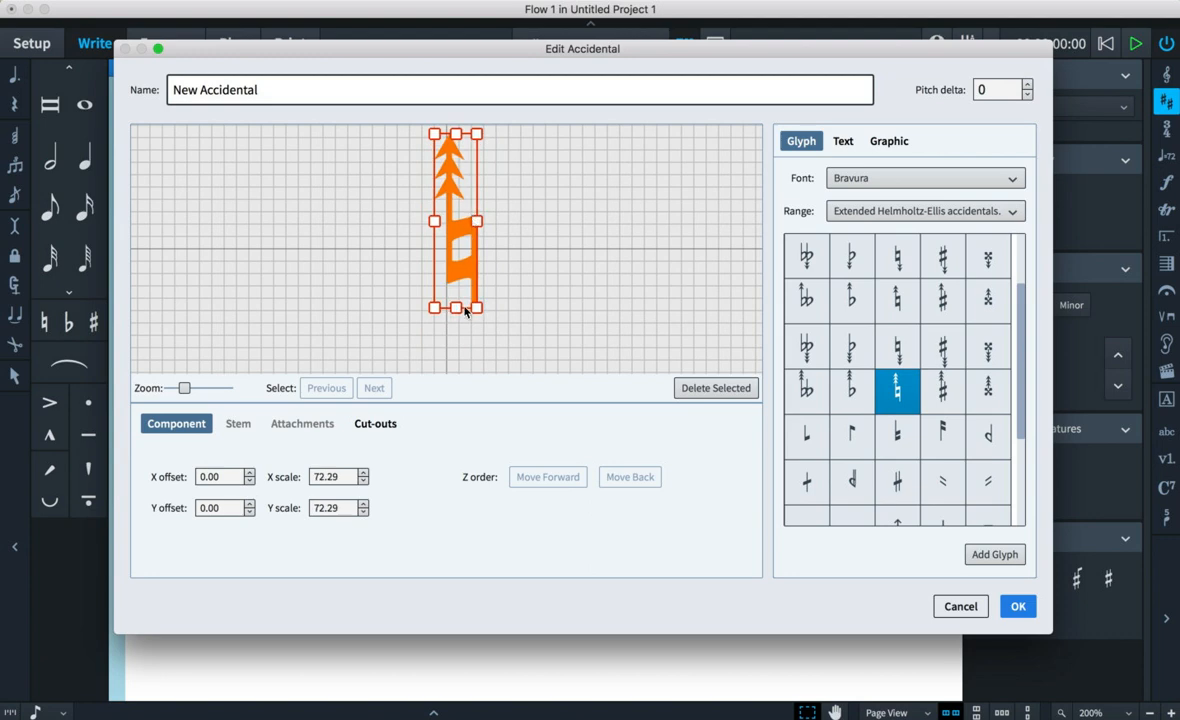
mouse_move(476, 310)
mouse_down()
mouse_move(508, 324)
mouse_move(492, 316)
mouse_up()
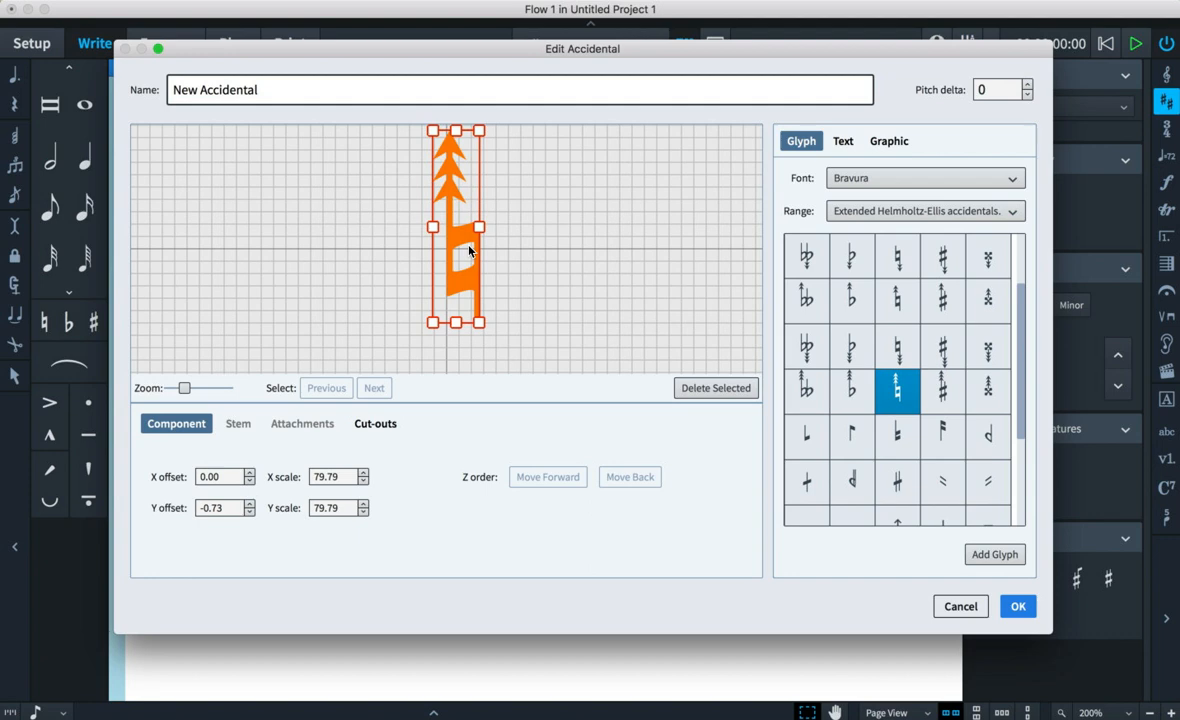
- Set the accidental's pitch delta to 33 and confirm the new accidental
click(1027, 85)
drag(1028, 88, 1030, 91)
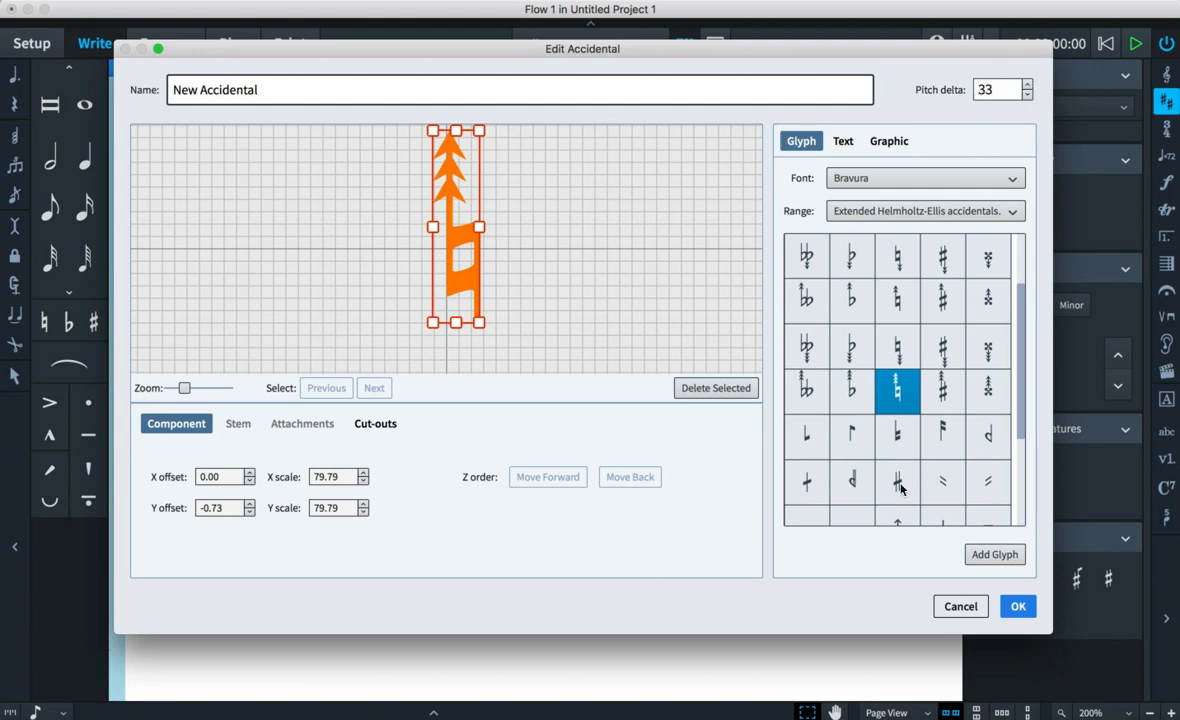
click(1016, 606)
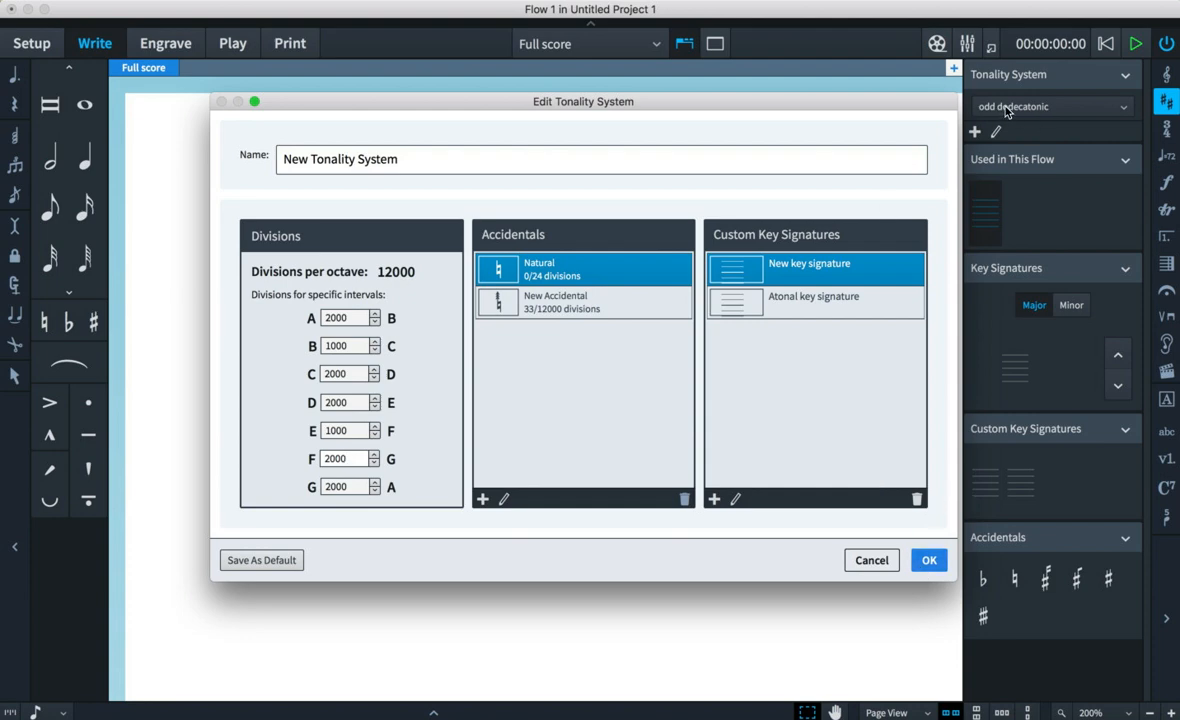
- Cancel the Edit Tonality System dialog
click(884, 558)
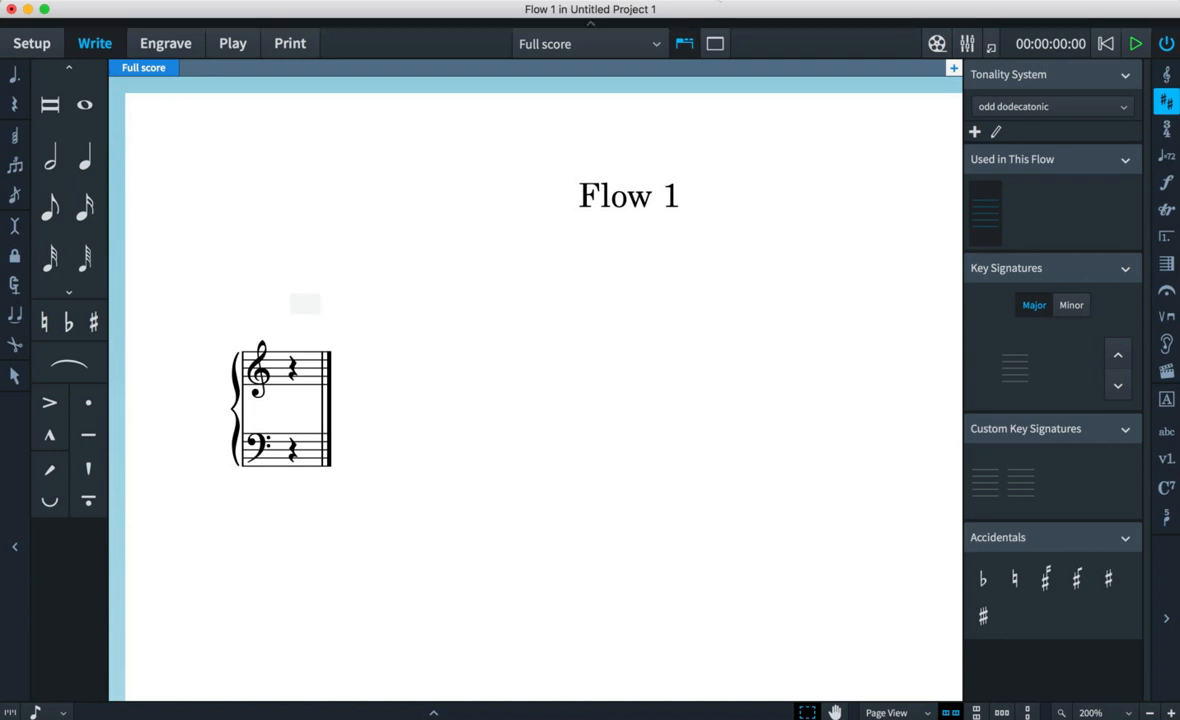
click(719, 3)
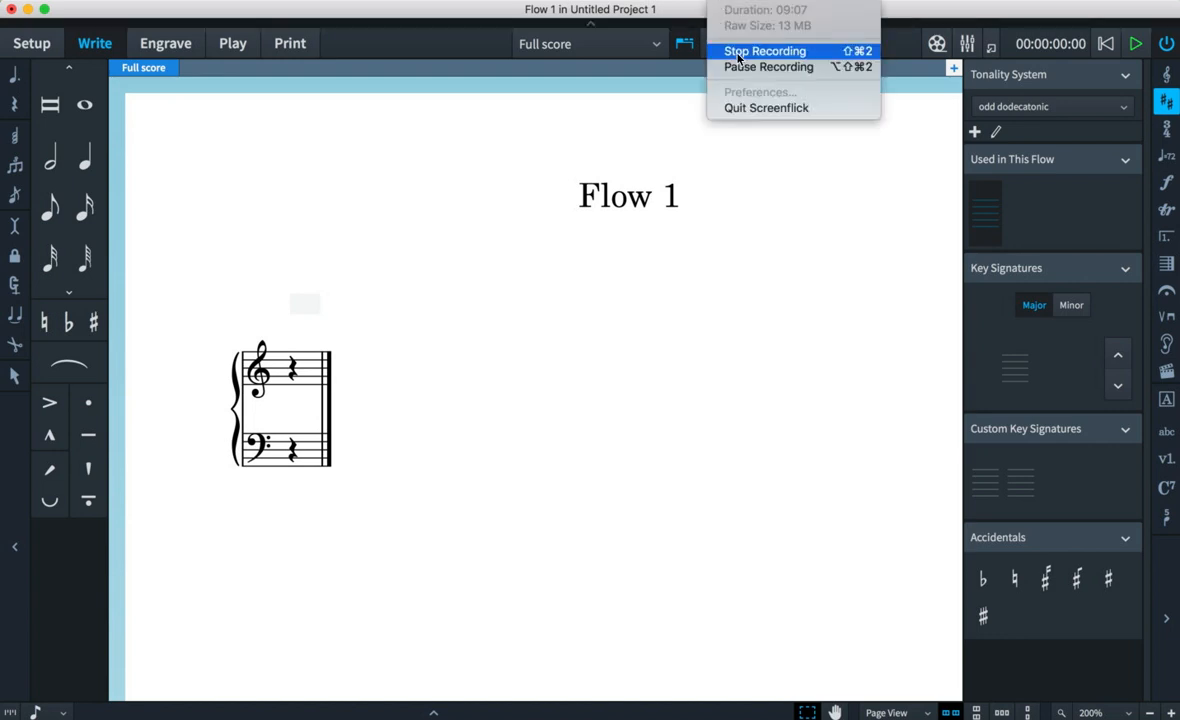